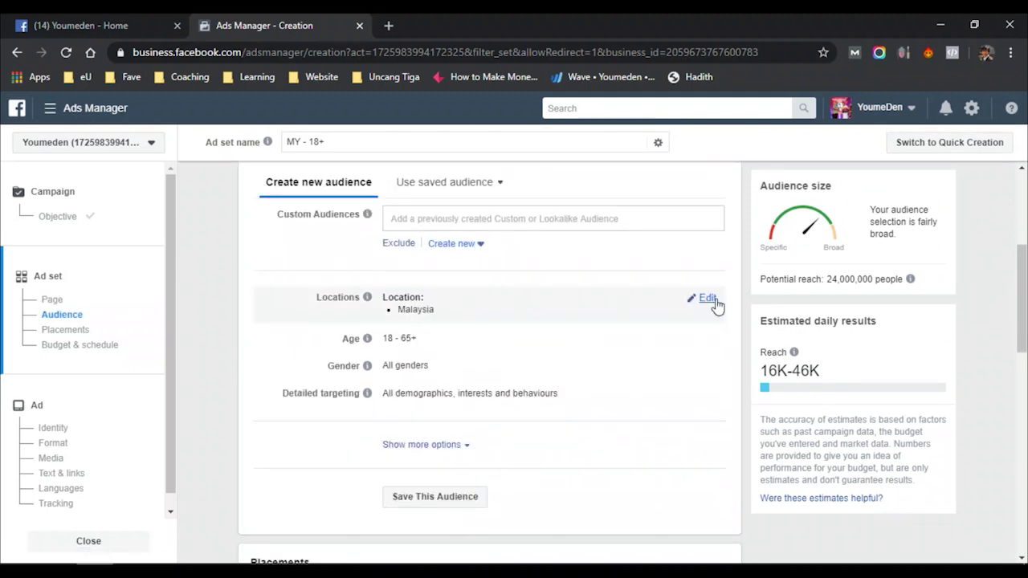
- Edit the audience locations to target only people living in this location
{"action": "left_click", "coordinate": [716, 305]}
{"action": "left_click", "coordinate": [535, 303]}
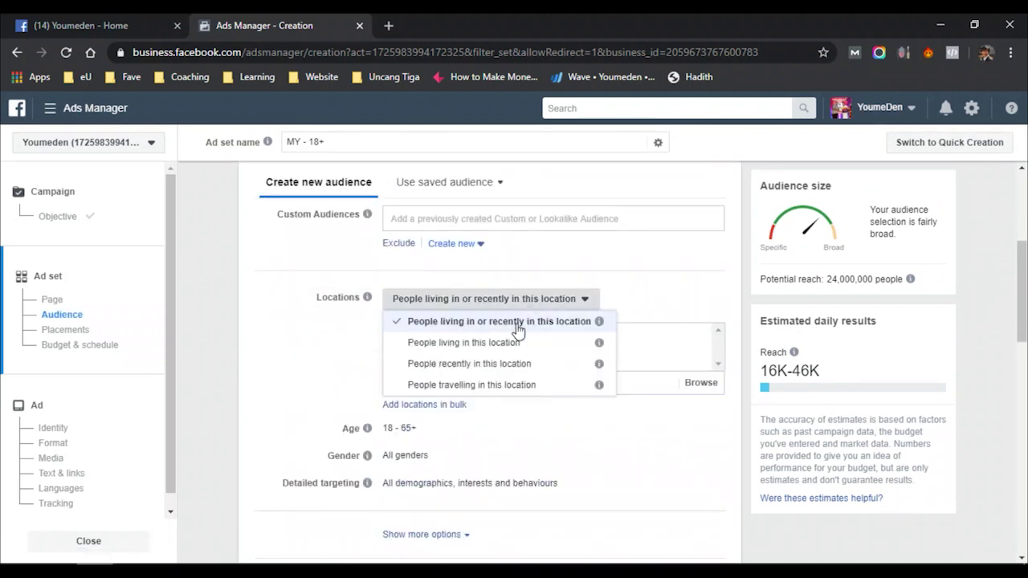
{"action": "left_click", "coordinate": [514, 343]}
- Narrow the included locations to the Malaysian states Negeri Sembilan, Melaka and Johor
{"action": "left_click", "coordinate": [489, 383]}
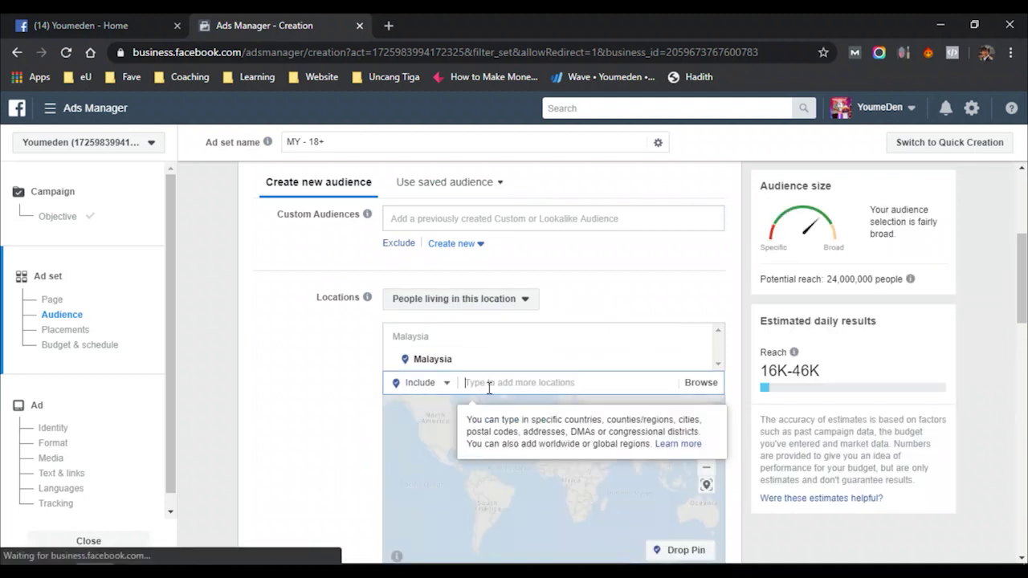
{"action": "type", "text": "negeri"}
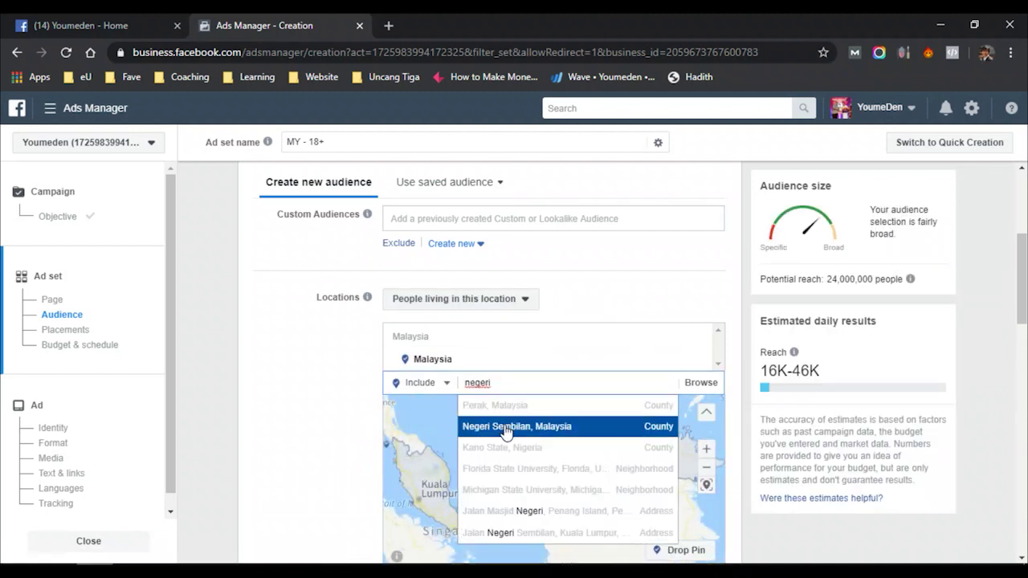
{"action": "left_click", "coordinate": [501, 425]}
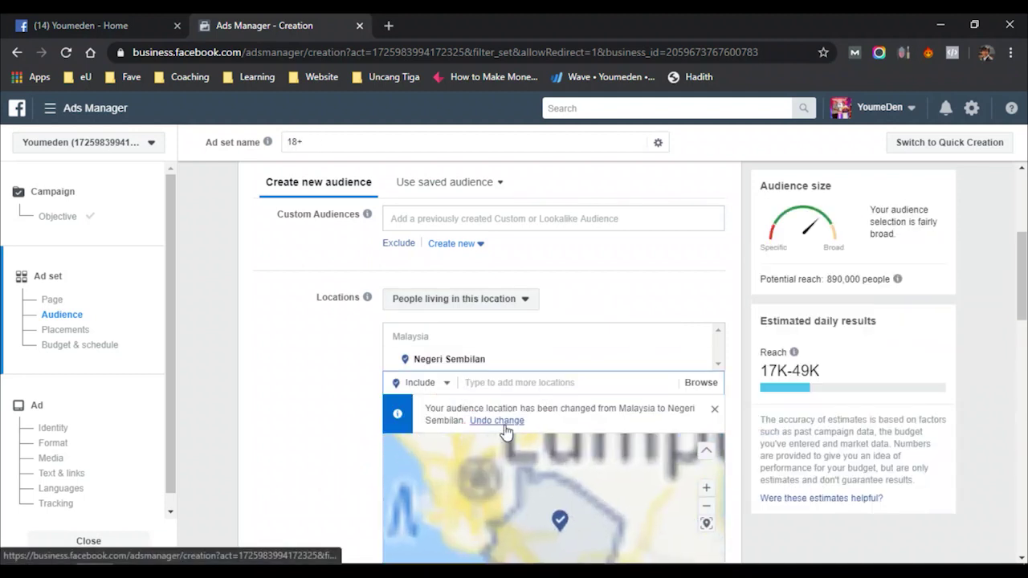
{"action": "type", "text": "melaka"}
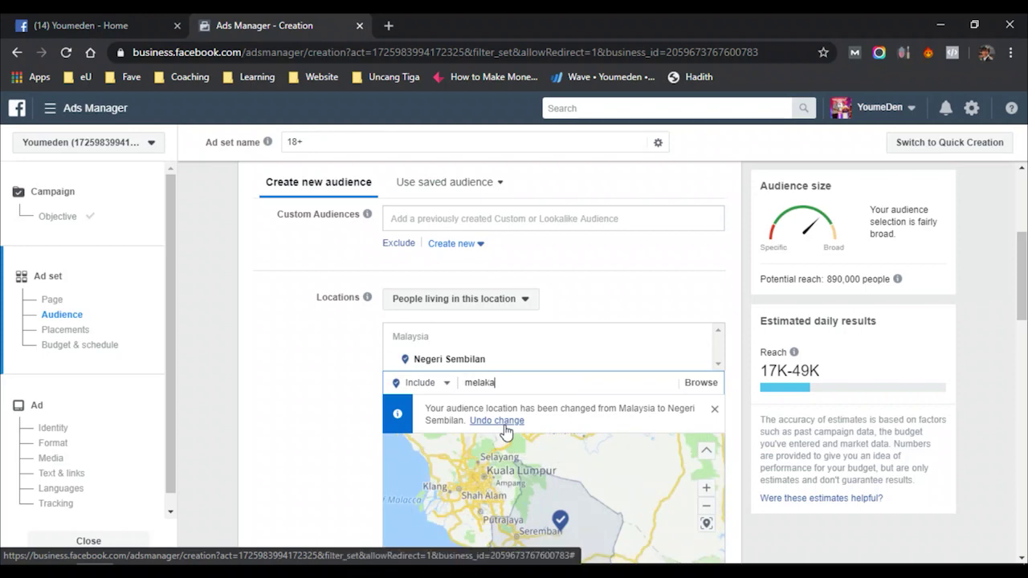
{"action": "left_click", "coordinate": [502, 406]}
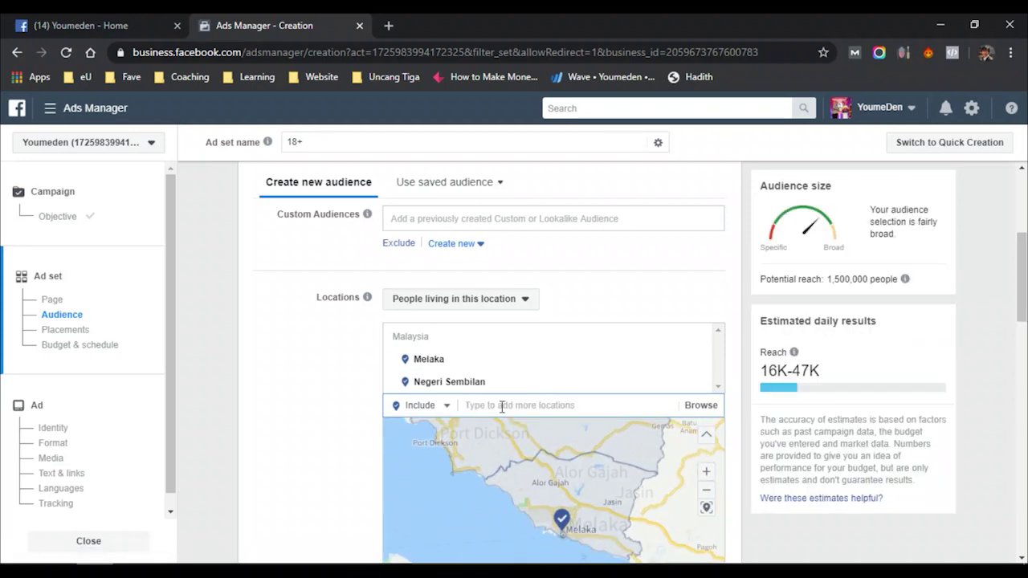
{"action": "type", "text": "johor"}
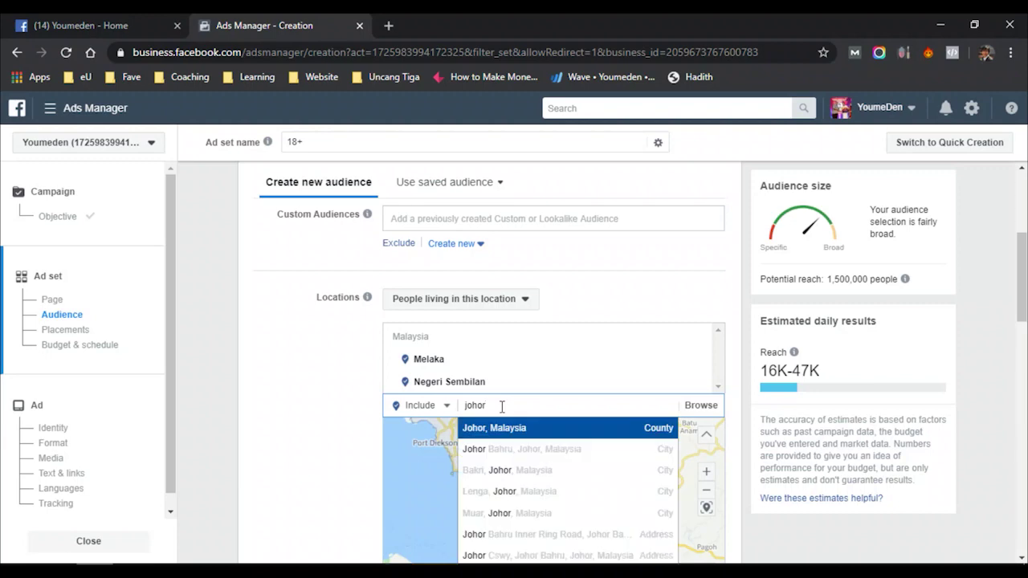
{"action": "left_click", "coordinate": [498, 427]}
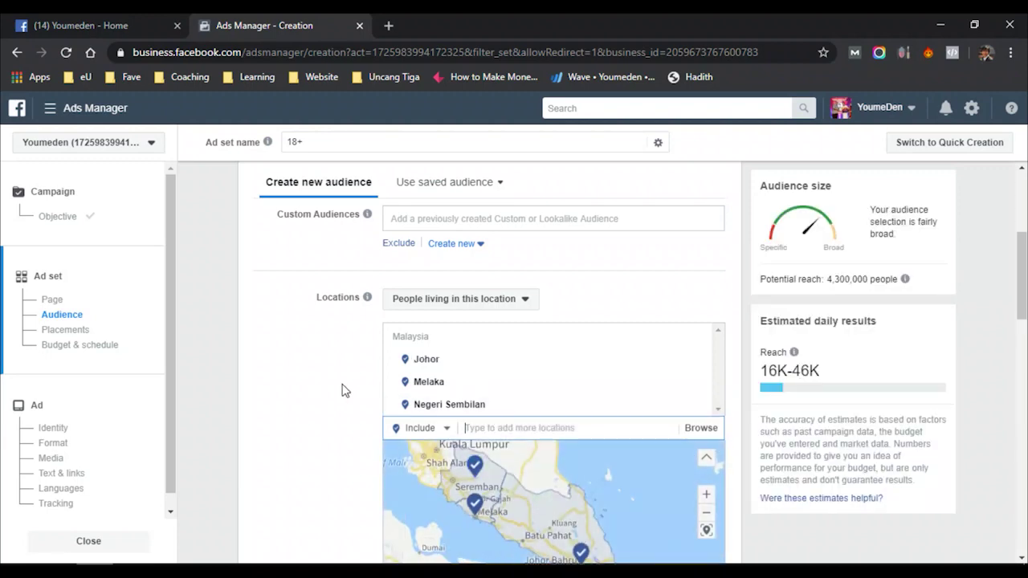
- Set the audience's maximum age to 40
{"action": "scroll", "coordinate": [334, 383], "scroll_direction": "down", "scroll_amount": 4}
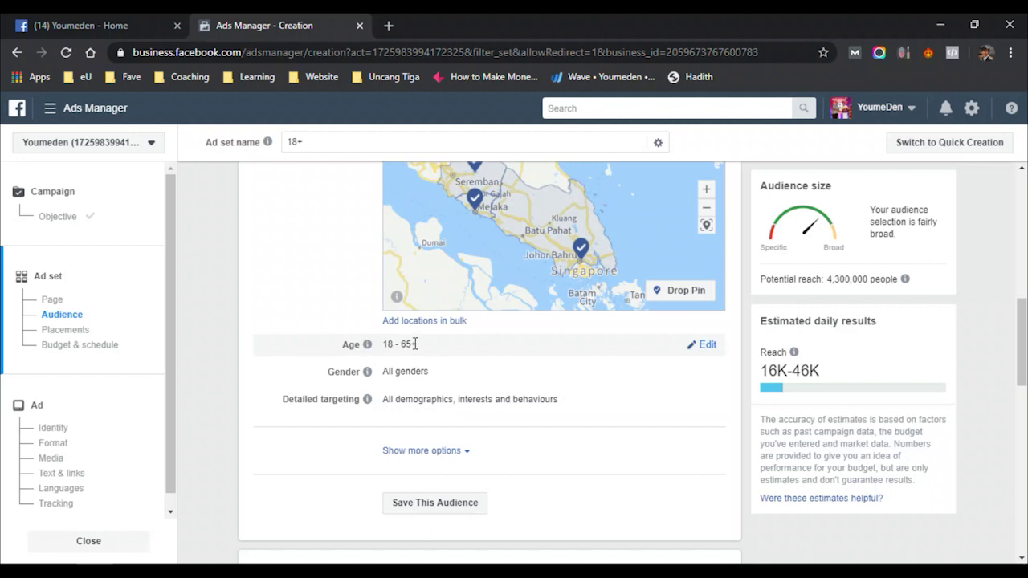
{"action": "left_click", "coordinate": [704, 345]}
{"action": "left_click", "coordinate": [455, 346]}
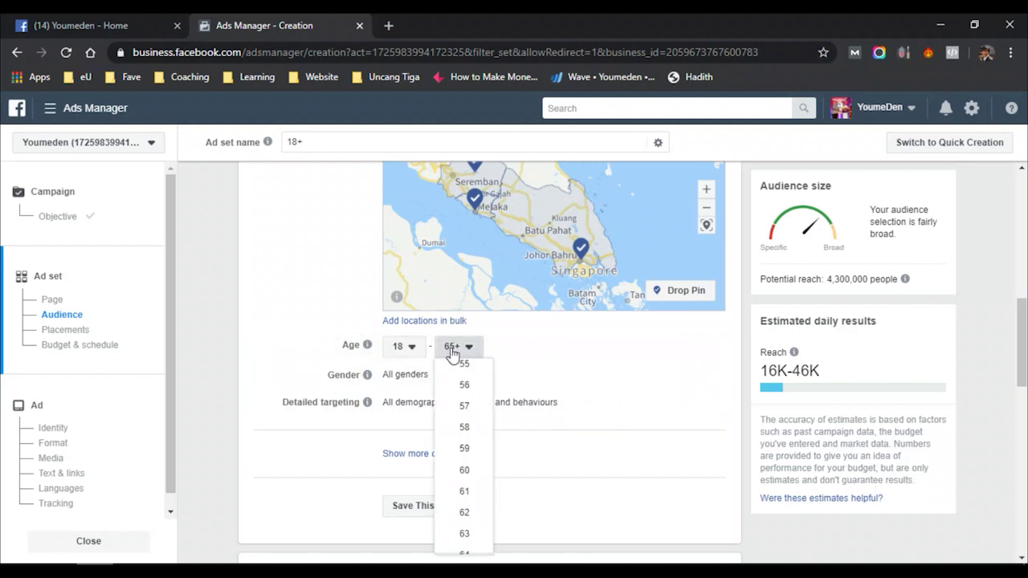
{"action": "scroll", "coordinate": [471, 434], "scroll_direction": "up", "scroll_amount": 3}
{"action": "scroll", "coordinate": [471, 433], "scroll_direction": "up", "scroll_amount": 5}
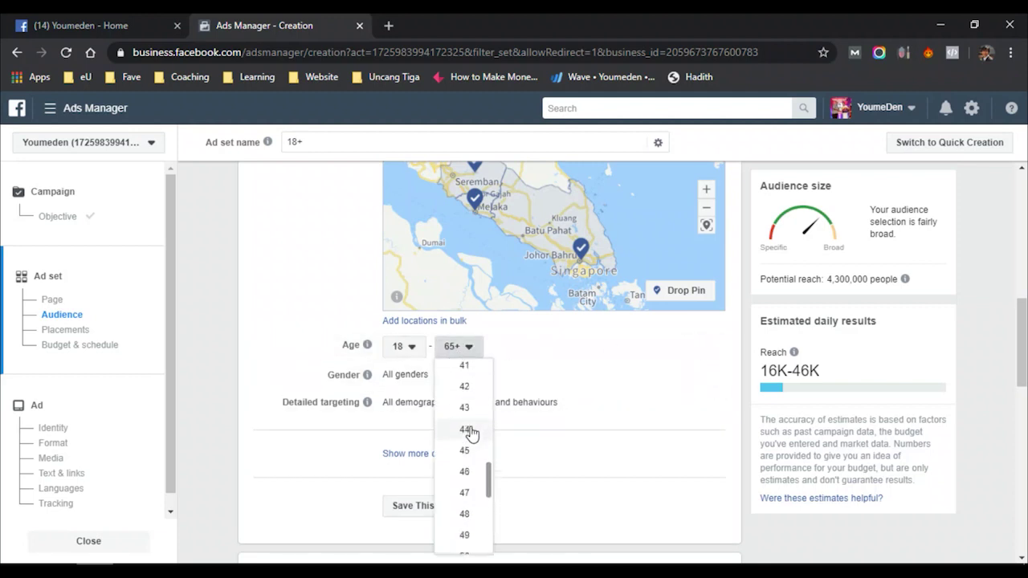
{"action": "left_click", "coordinate": [468, 428]}
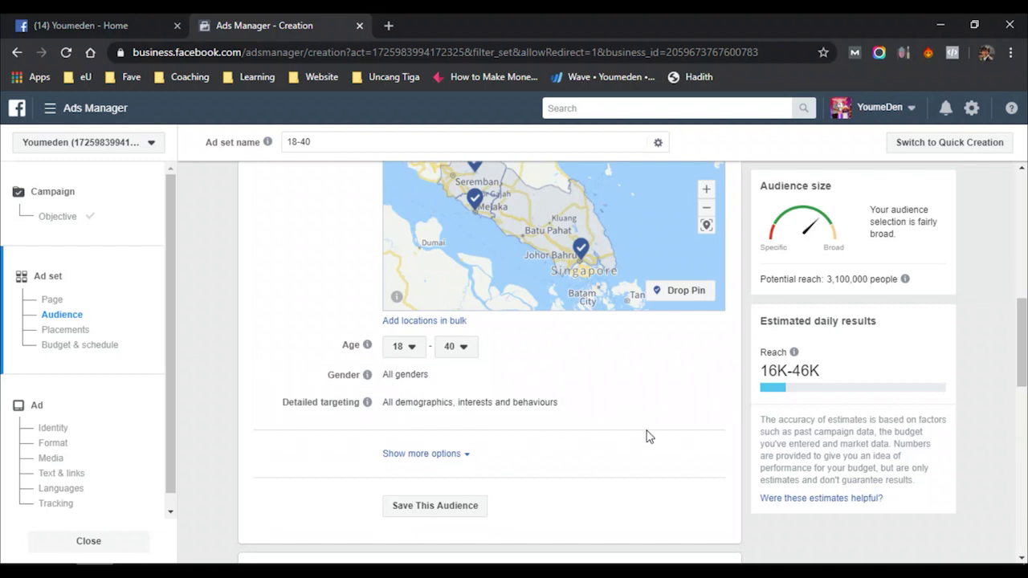
- Search detailed targeting for "page admin" and include the Facebook Page admins behaviour
{"action": "left_click", "coordinate": [706, 405]}
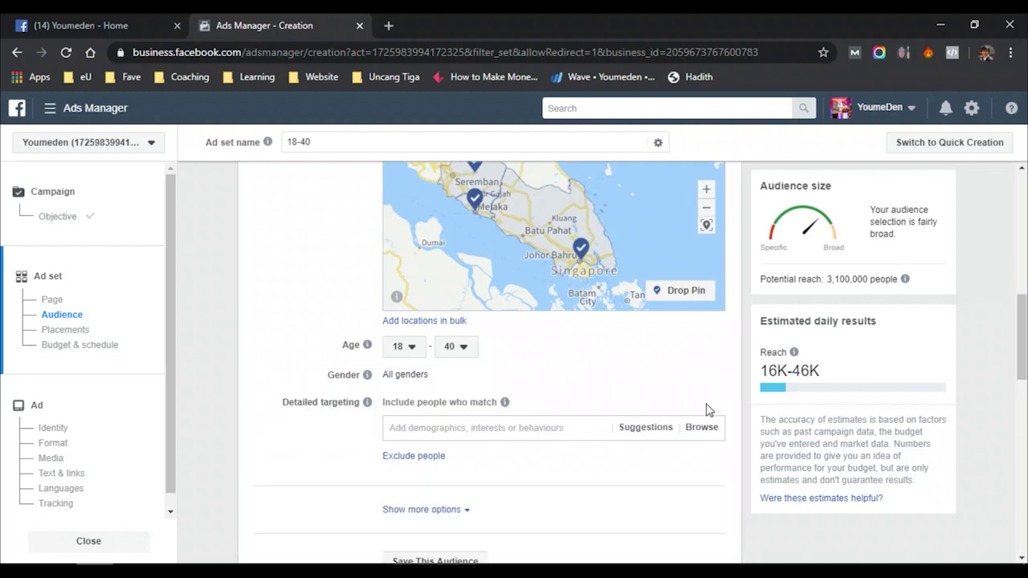
{"action": "left_click", "coordinate": [586, 429]}
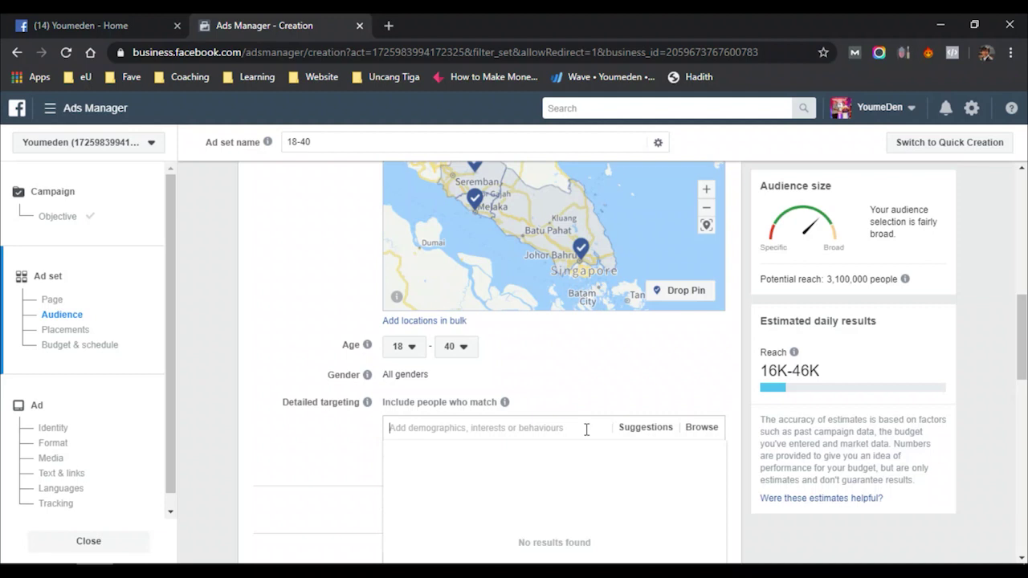
{"action": "type", "text": "page ad"}
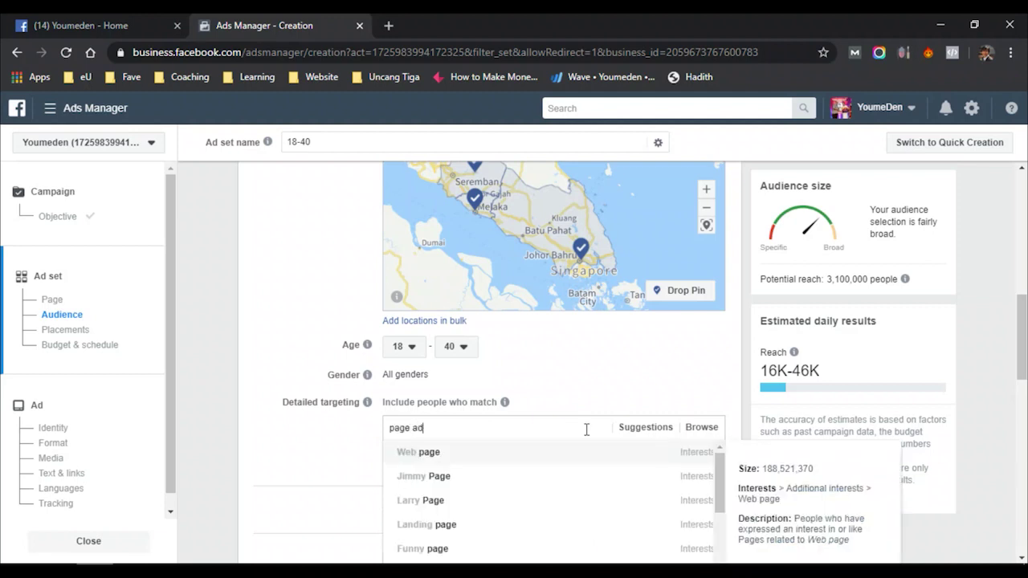
{"action": "type", "text": "min"}
{"action": "scroll", "coordinate": [546, 429], "scroll_direction": "down", "scroll_amount": 1}
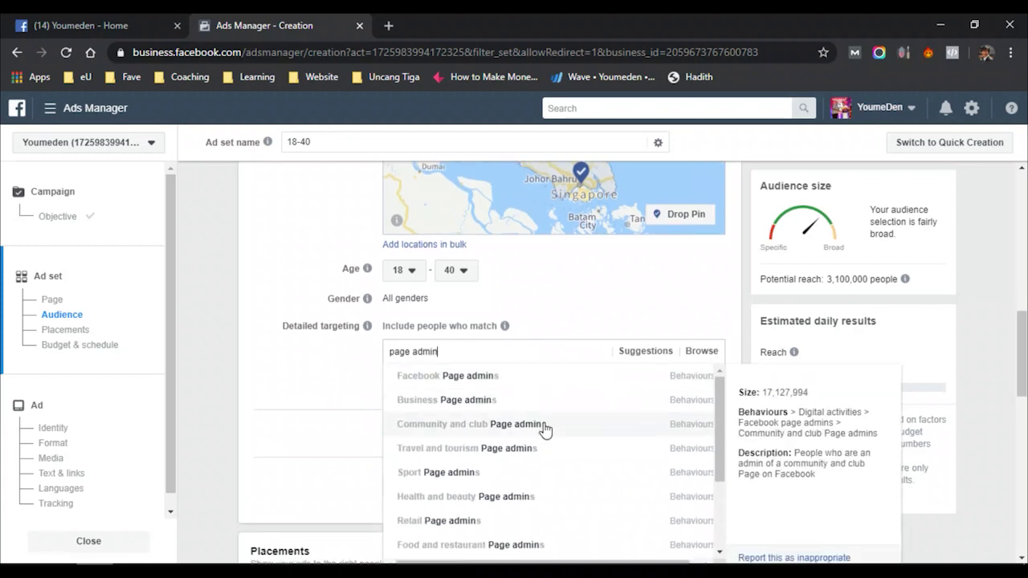
{"action": "left_click", "coordinate": [471, 384]}
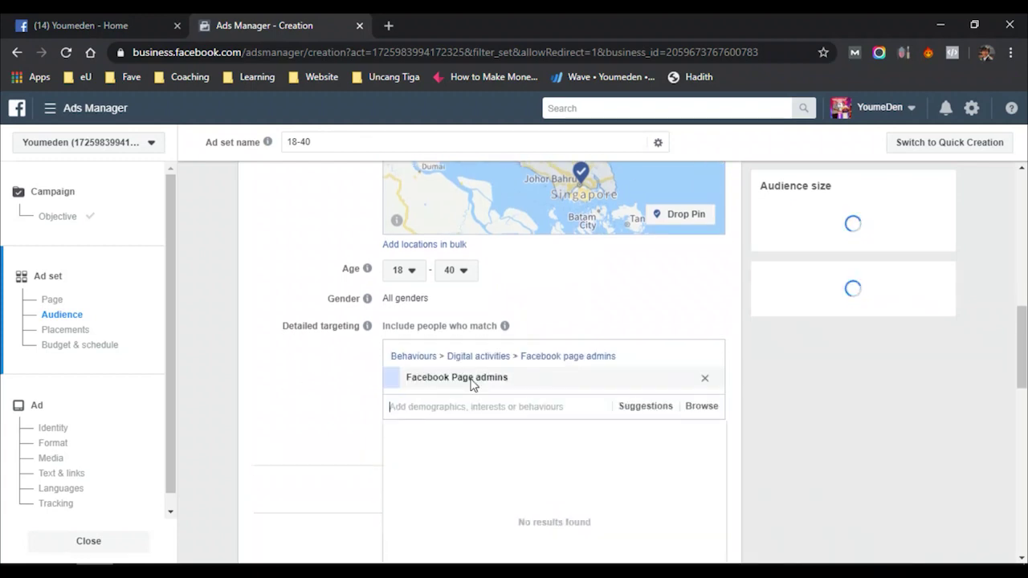
- Add the Business, Health and beauty, Food and restaurant, Travel and tourism, Retail and Sport Page admins behaviours from the Facebook page admins category
{"action": "left_click", "coordinate": [556, 357]}
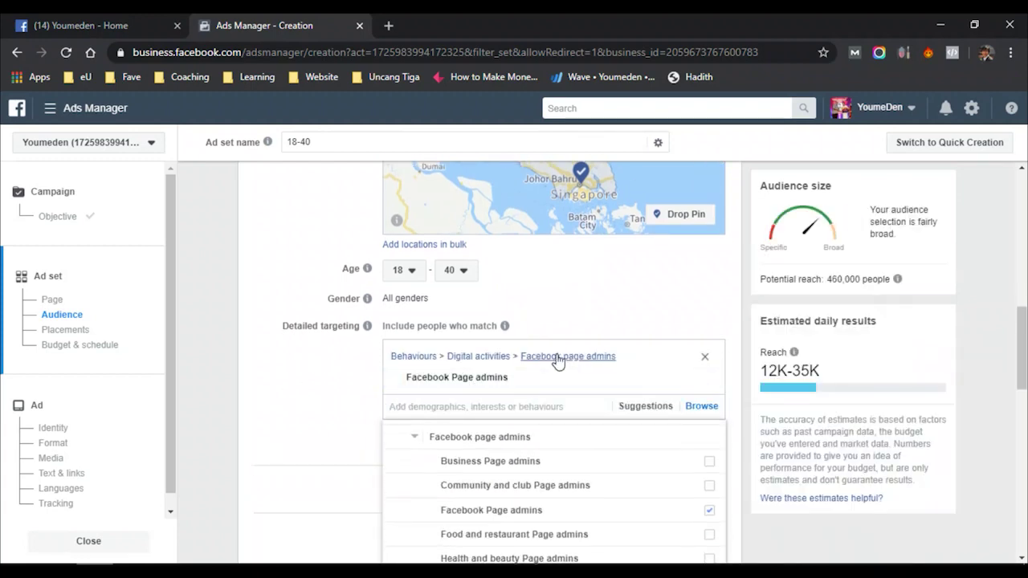
{"action": "left_click", "coordinate": [710, 456]}
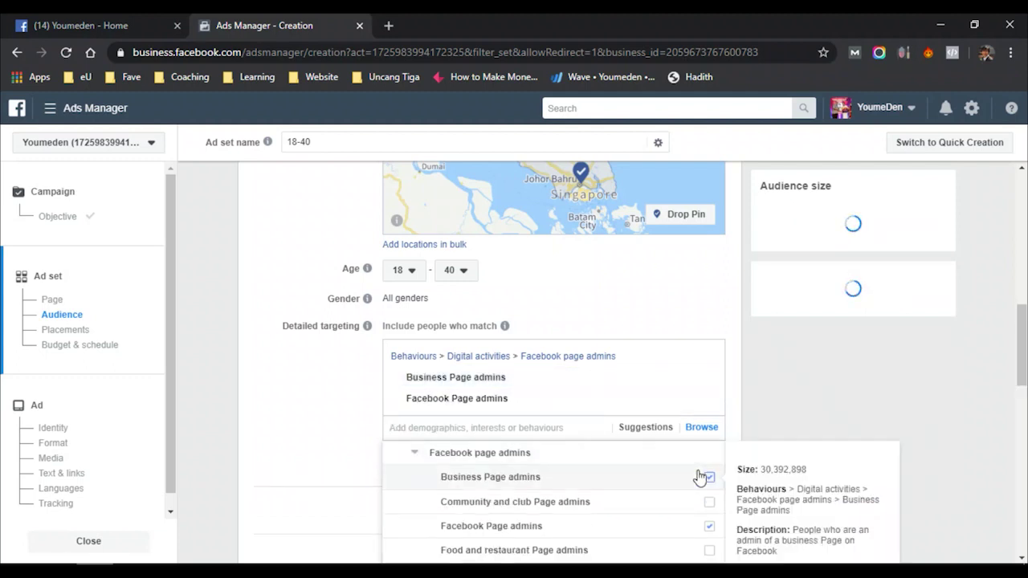
{"action": "scroll", "coordinate": [704, 474], "scroll_direction": "down", "scroll_amount": 1}
{"action": "scroll", "coordinate": [289, 419], "scroll_direction": "down", "scroll_amount": 3}
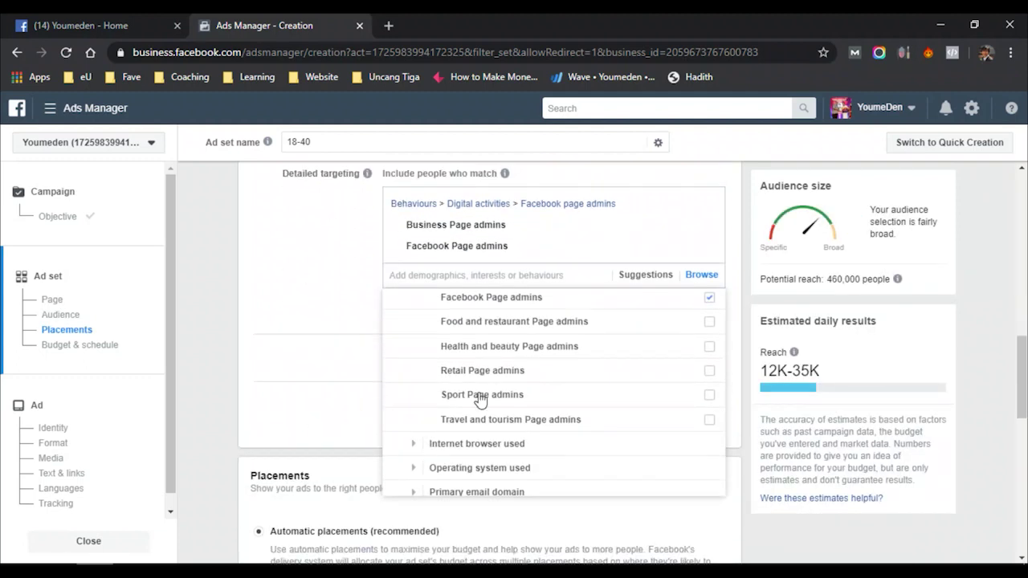
{"action": "left_click", "coordinate": [709, 346]}
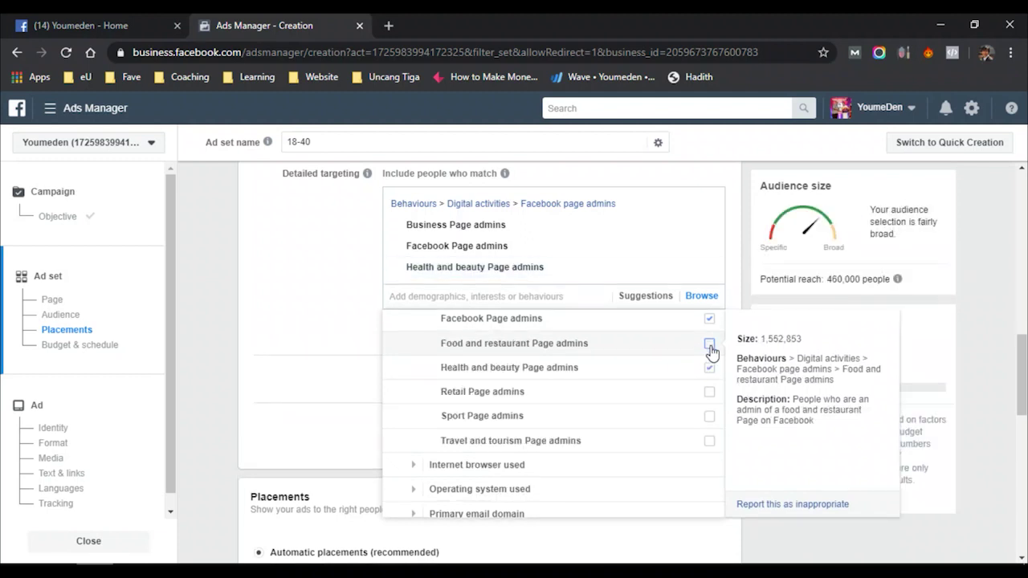
{"action": "left_click", "coordinate": [709, 345]}
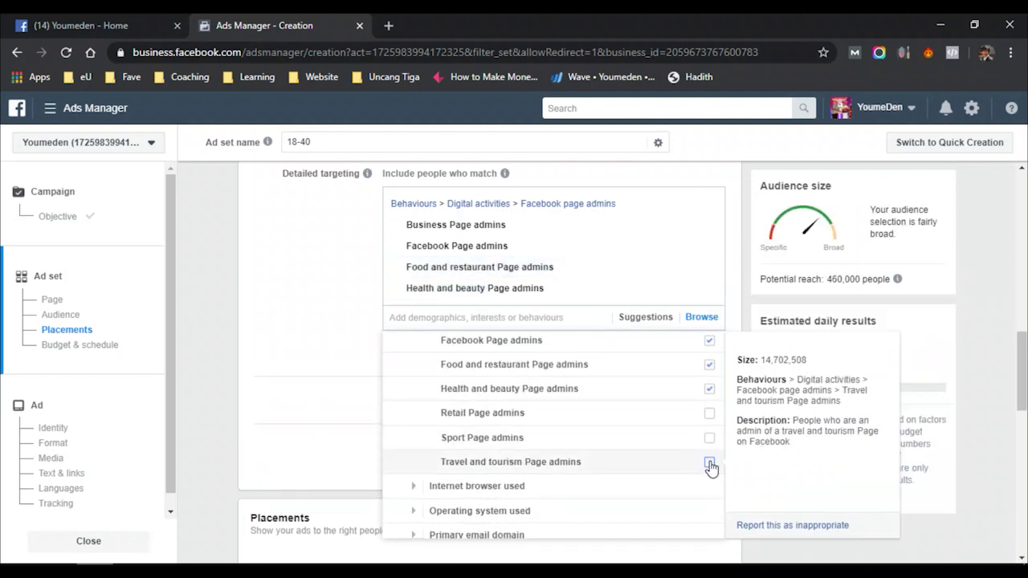
{"action": "left_click", "coordinate": [709, 463]}
{"action": "left_click", "coordinate": [710, 436]}
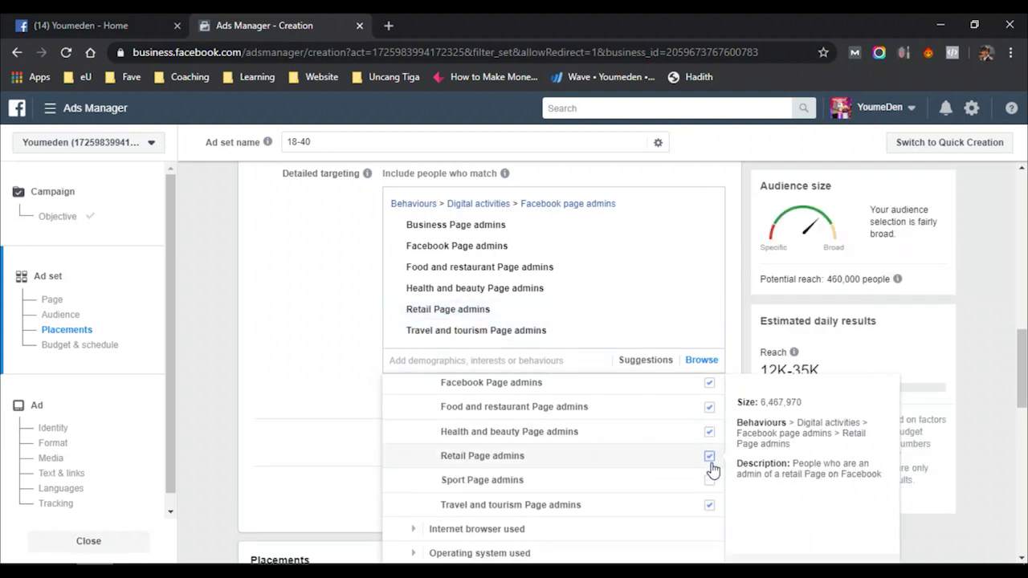
{"action": "left_click", "coordinate": [710, 481]}
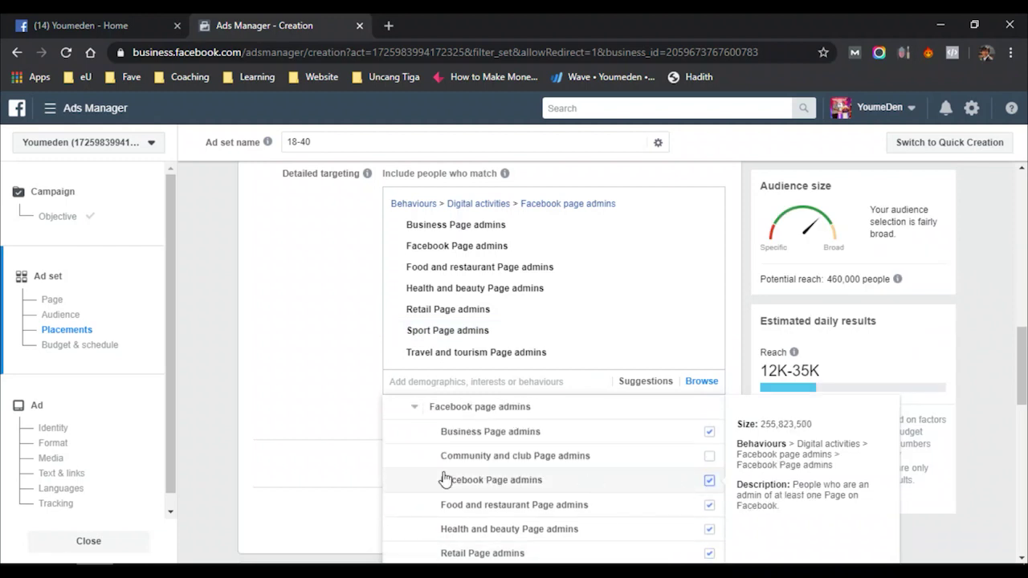
- Include Facebook Payments users for 30 days, 90 days and higher than average spend from the Digital activities behaviours
{"action": "left_click", "coordinate": [414, 409]}
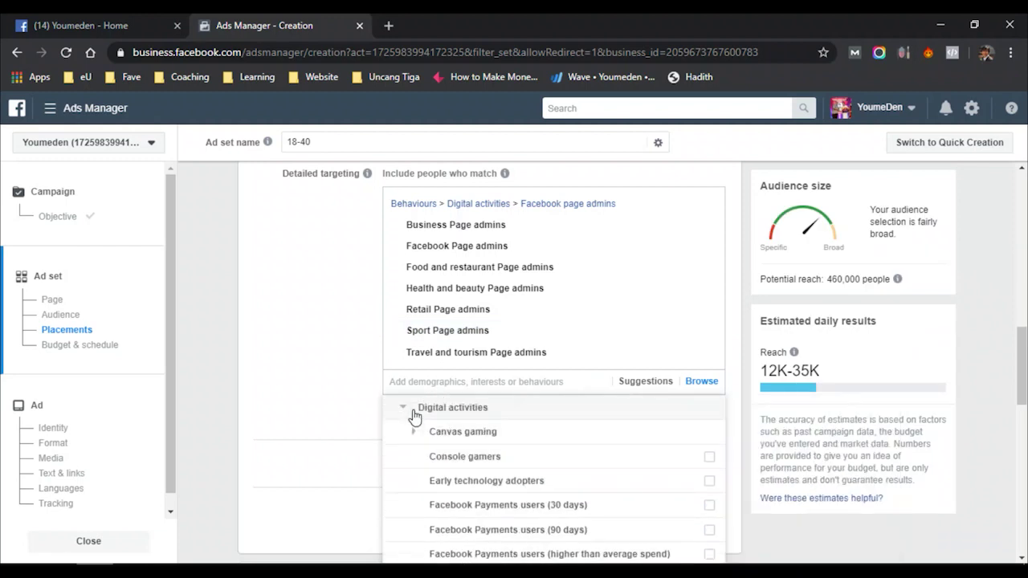
{"action": "scroll", "coordinate": [630, 511], "scroll_direction": "down", "scroll_amount": 1}
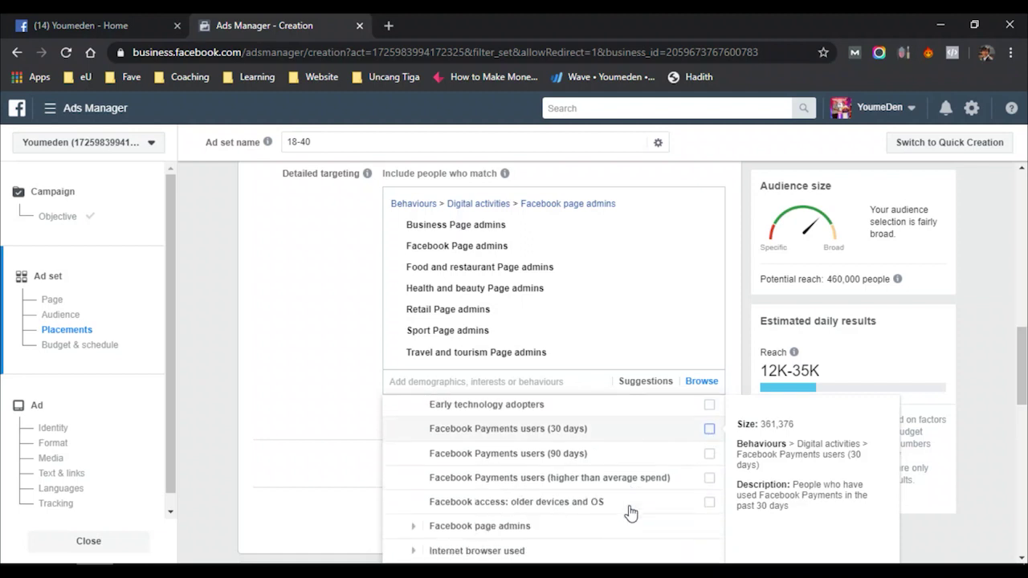
{"action": "left_click", "coordinate": [709, 429]}
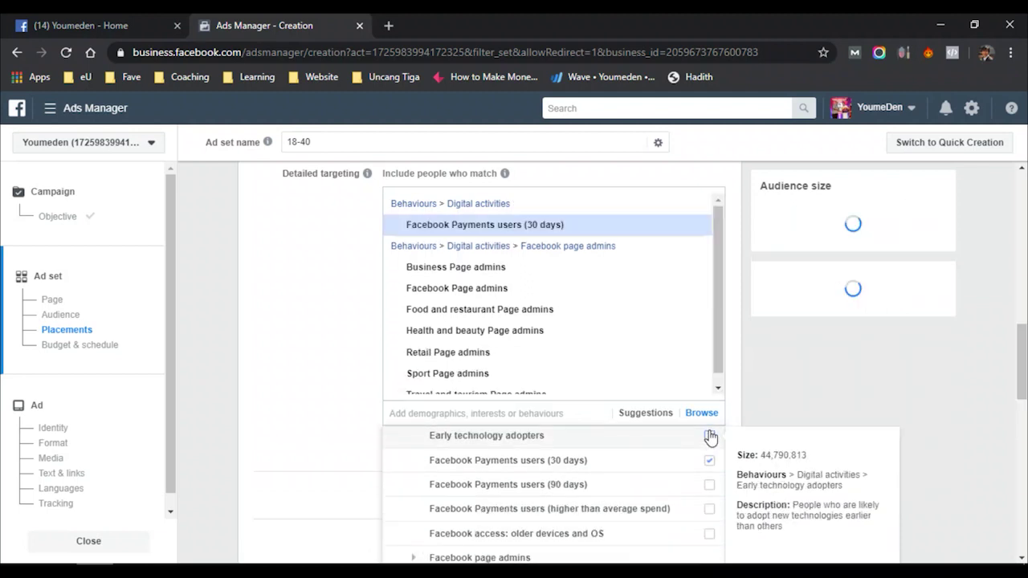
{"action": "left_click", "coordinate": [710, 486]}
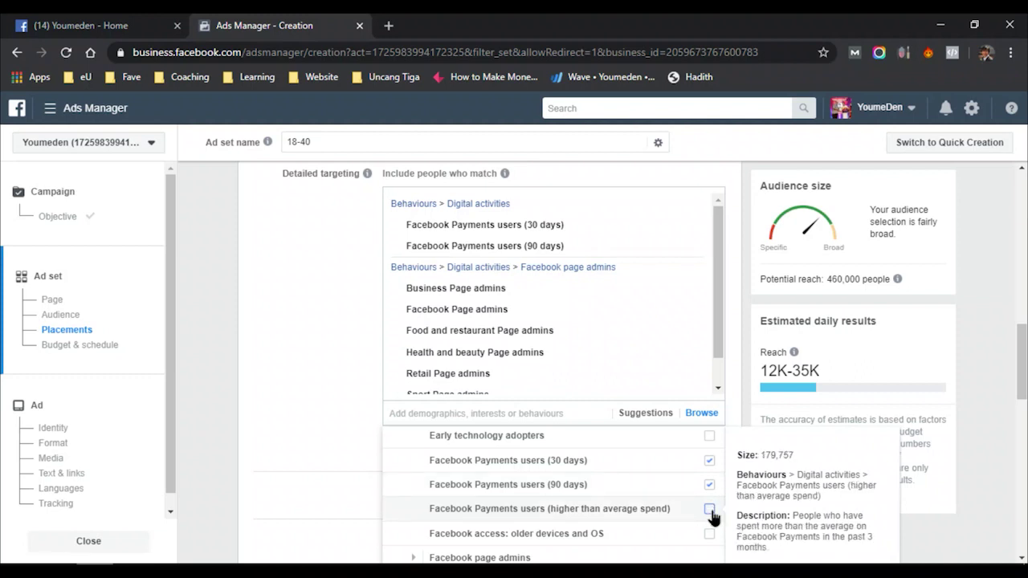
{"action": "left_click", "coordinate": [710, 509]}
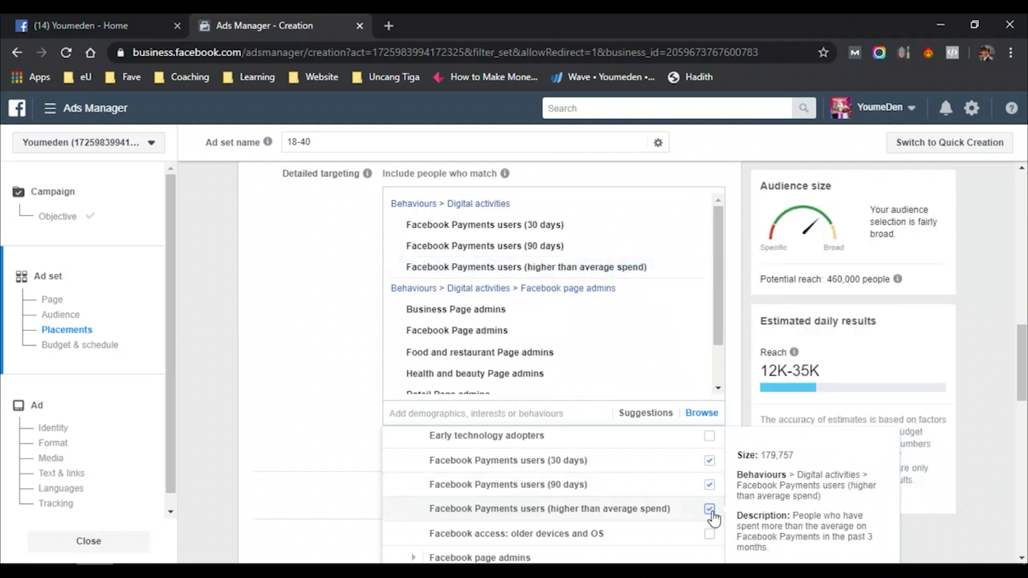
- Search detailed targeting for "small" and include the Small business interest and the Small business owners behaviour
{"action": "left_click", "coordinate": [446, 412]}
{"action": "type", "text": "small"}
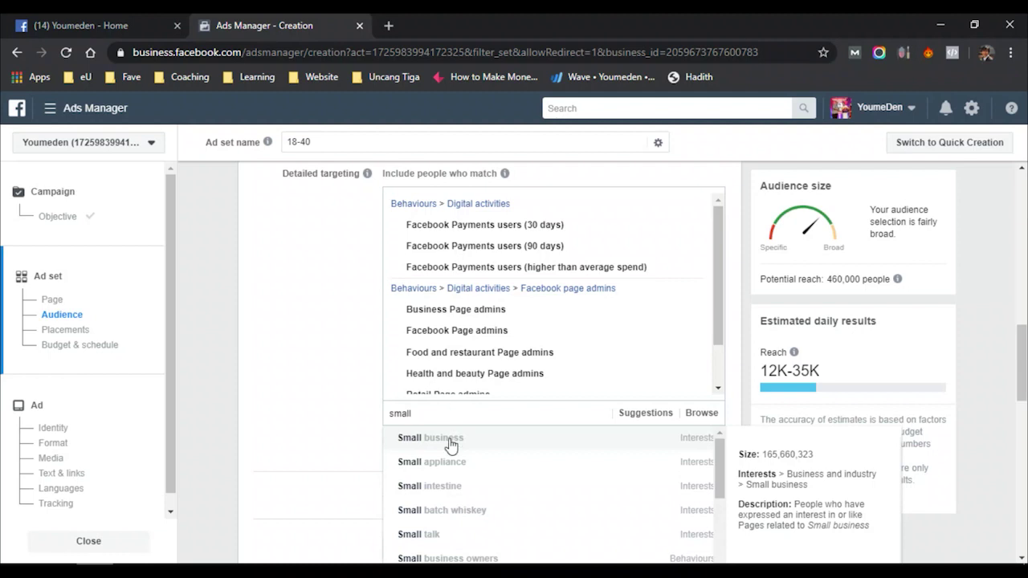
{"action": "left_click", "coordinate": [450, 446]}
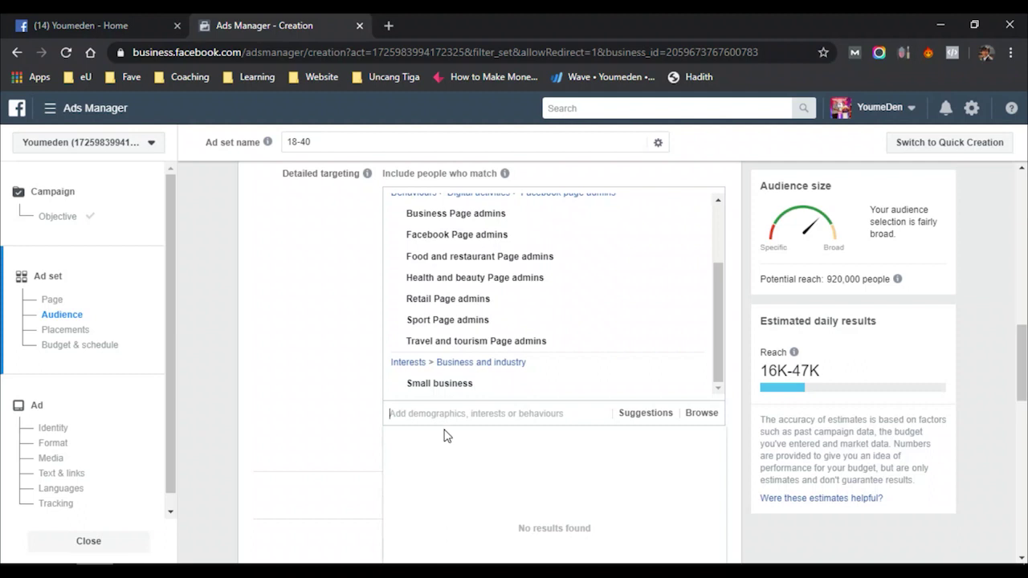
{"action": "type", "text": "small"}
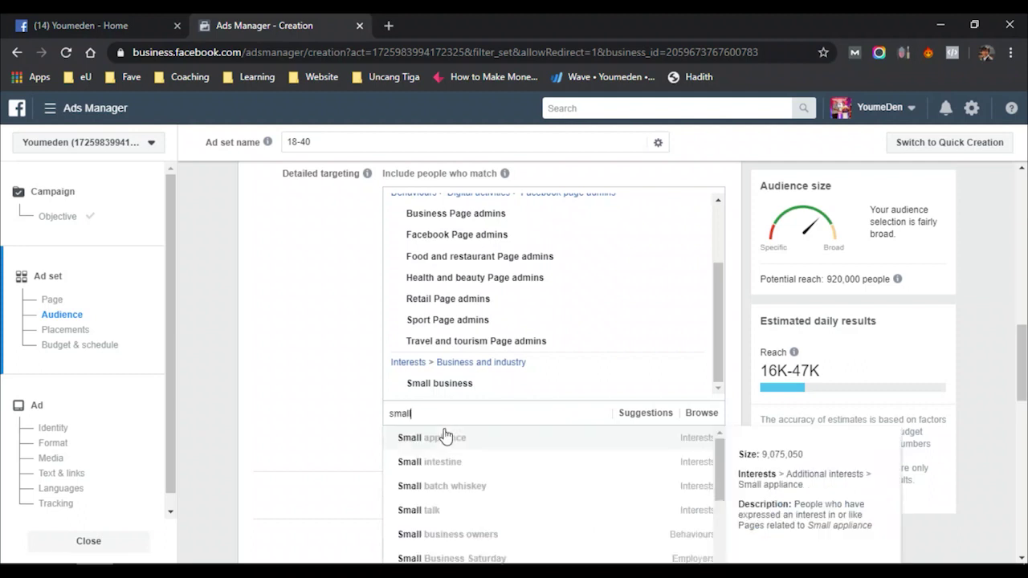
{"action": "scroll", "coordinate": [447, 434], "scroll_direction": "up", "scroll_amount": 2}
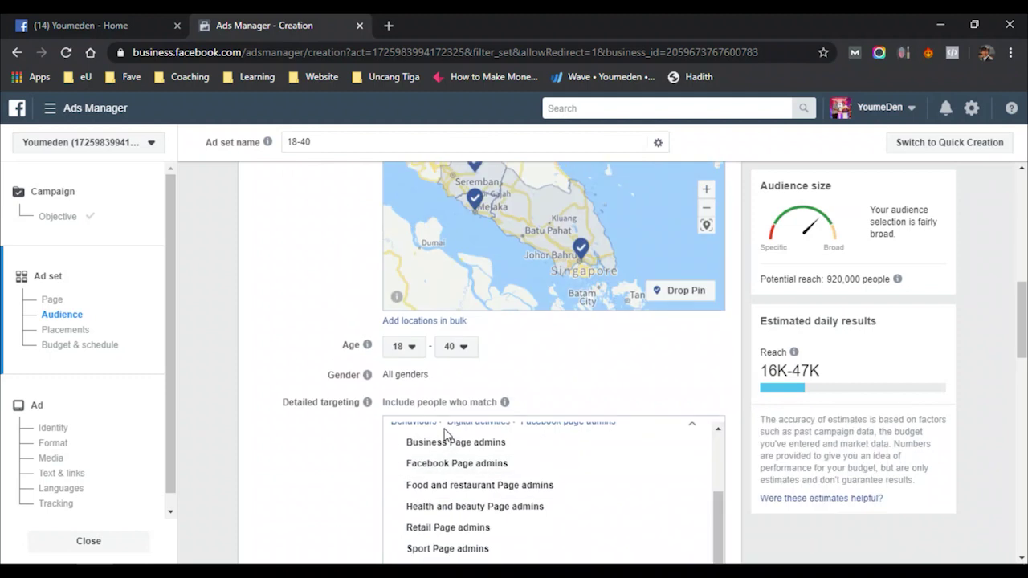
{"action": "scroll", "coordinate": [305, 417], "scroll_direction": "down", "scroll_amount": 4}
{"action": "scroll", "coordinate": [305, 418], "scroll_direction": "down", "scroll_amount": 1}
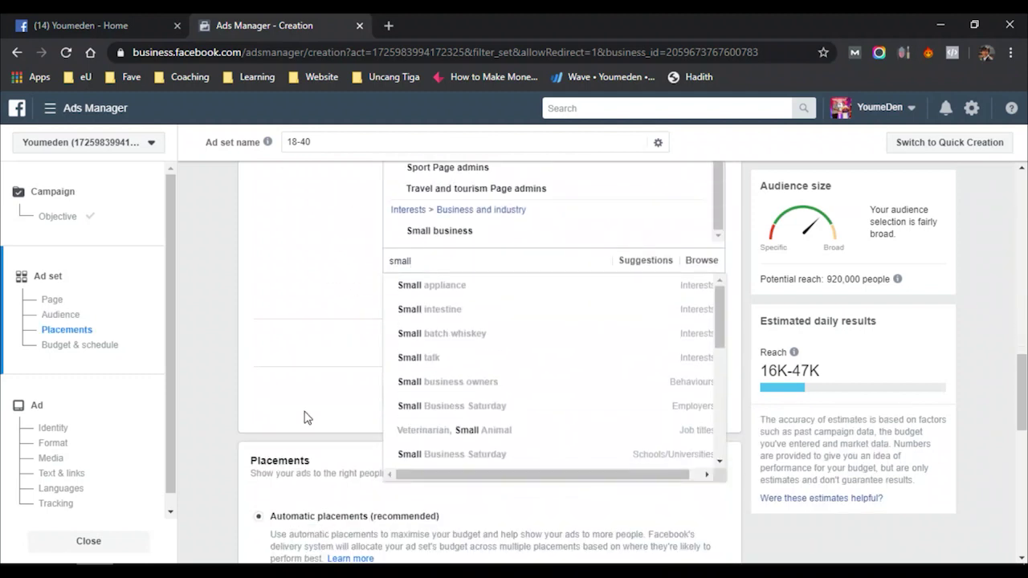
{"action": "left_click", "coordinate": [441, 388]}
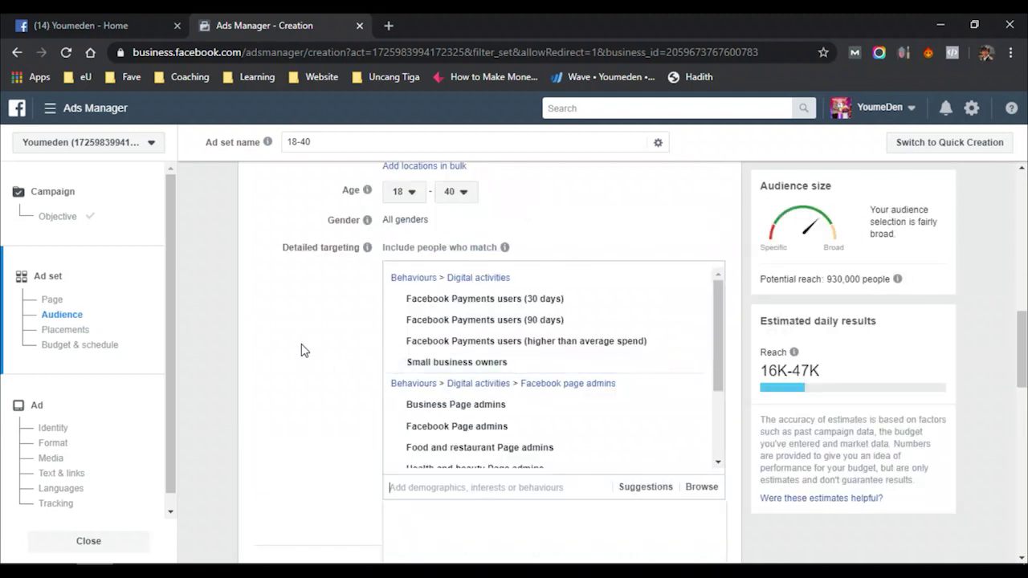
- Switch the ad set to manual placements and limit the devices to Mobile only
{"action": "scroll", "coordinate": [302, 349], "scroll_direction": "down", "scroll_amount": 4}
{"action": "scroll", "coordinate": [303, 349], "scroll_direction": "down", "scroll_amount": 1}
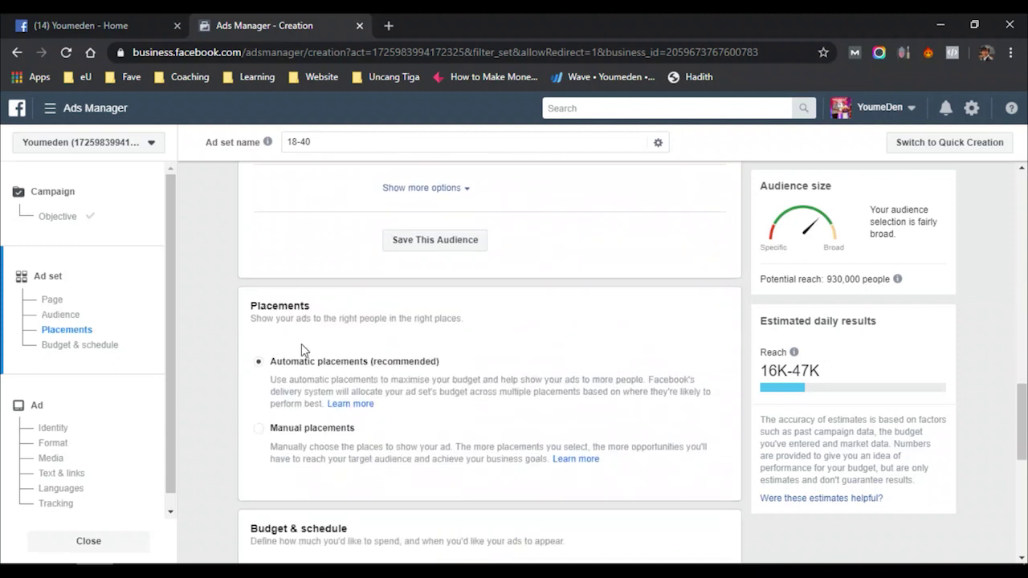
{"action": "scroll", "coordinate": [301, 344], "scroll_direction": "down", "scroll_amount": 1}
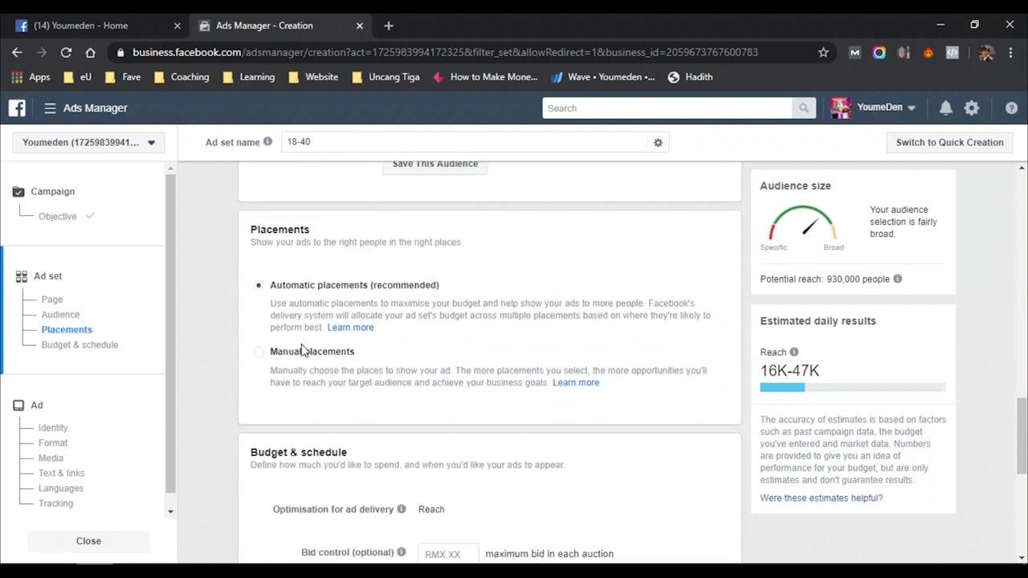
{"action": "left_click", "coordinate": [257, 357]}
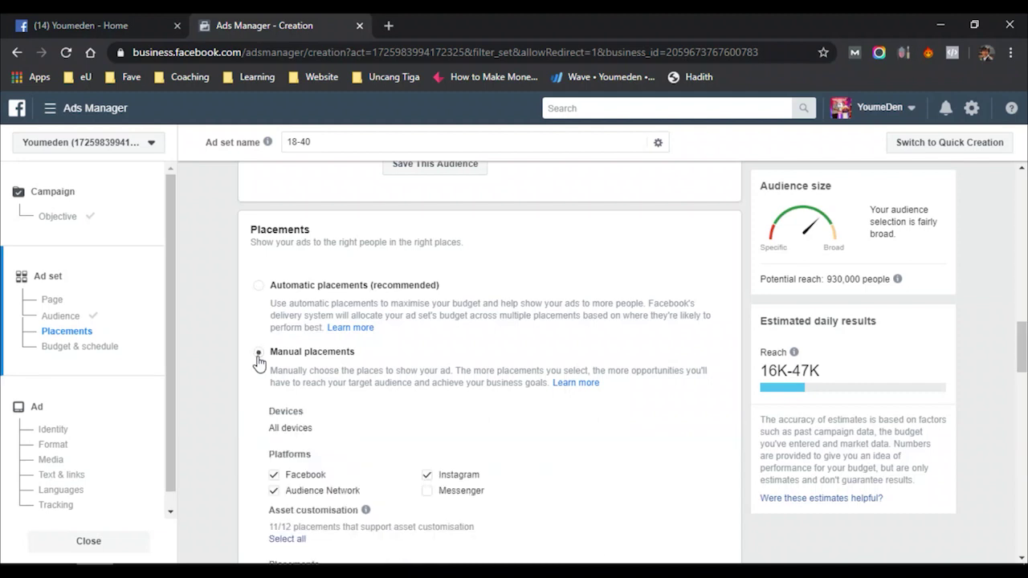
{"action": "scroll", "coordinate": [401, 426], "scroll_direction": "down", "scroll_amount": 1}
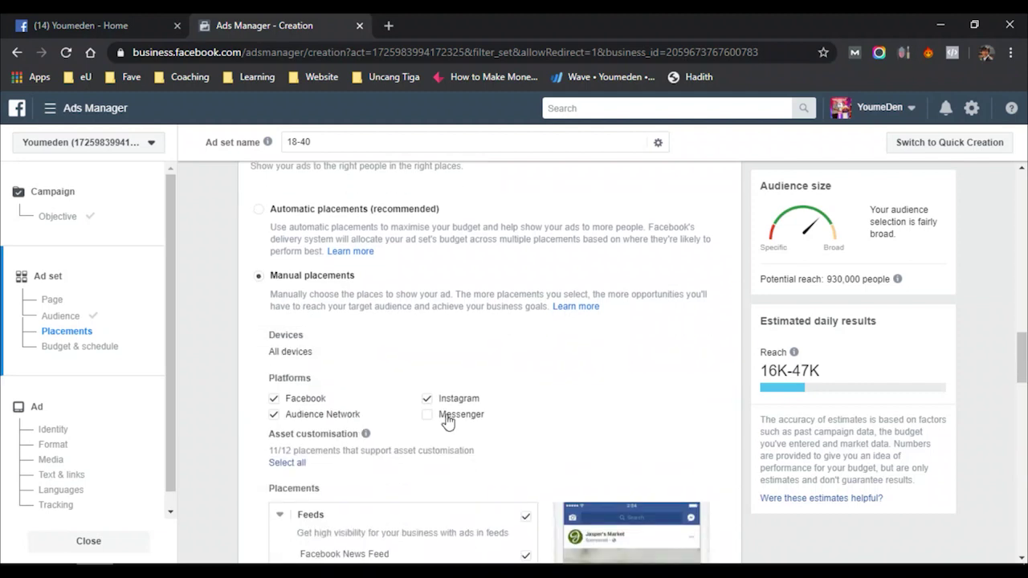
{"action": "left_click", "coordinate": [708, 339]}
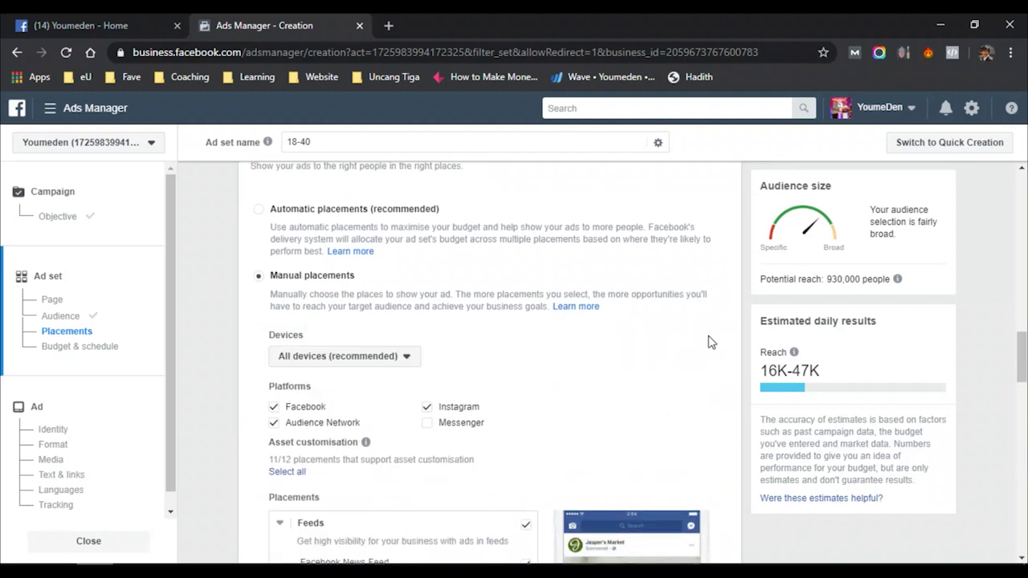
{"action": "left_click", "coordinate": [375, 356]}
{"action": "left_click", "coordinate": [316, 403]}
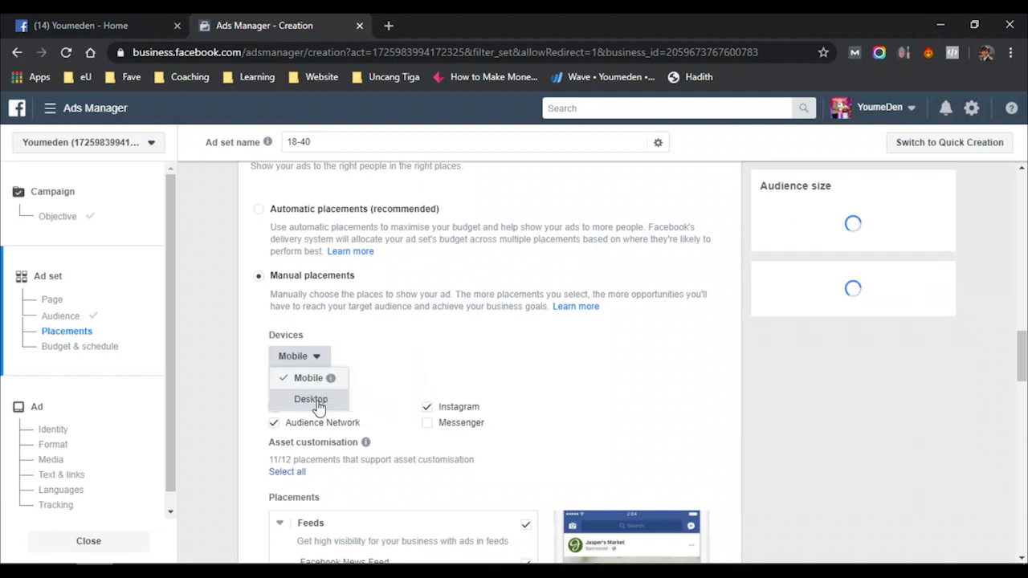
{"action": "left_click", "coordinate": [595, 390]}
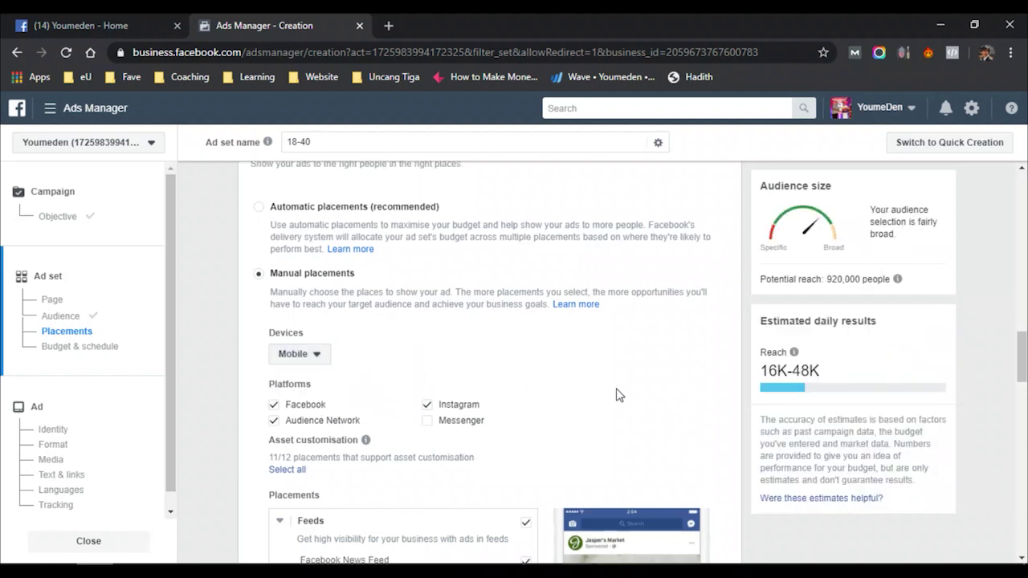
- Set the ad set's daily budget to RM5.00
{"action": "scroll", "coordinate": [616, 390], "scroll_direction": "down", "scroll_amount": 6}
{"action": "scroll", "coordinate": [616, 390], "scroll_direction": "down", "scroll_amount": 4}
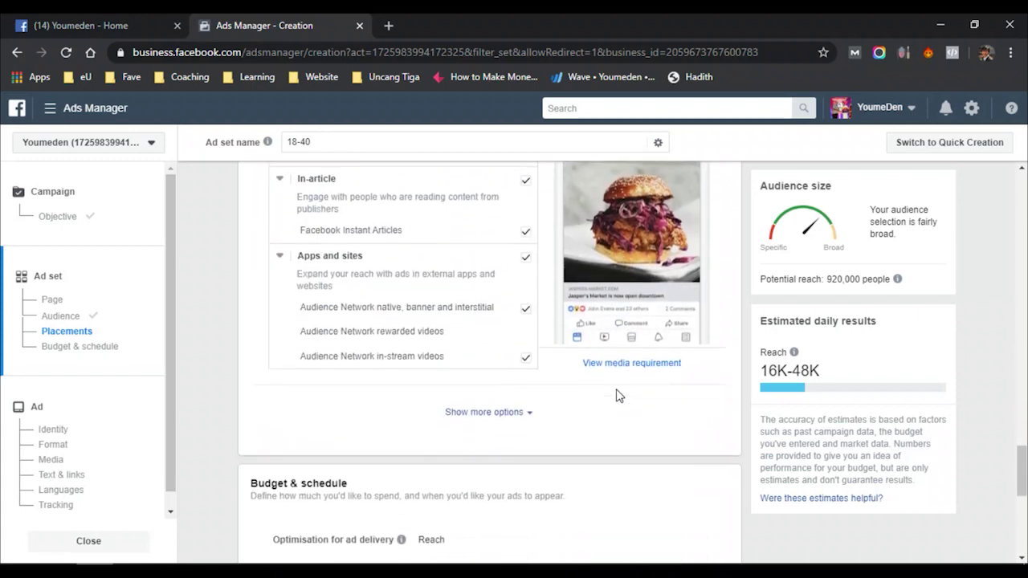
{"action": "scroll", "coordinate": [615, 390], "scroll_direction": "down", "scroll_amount": 3}
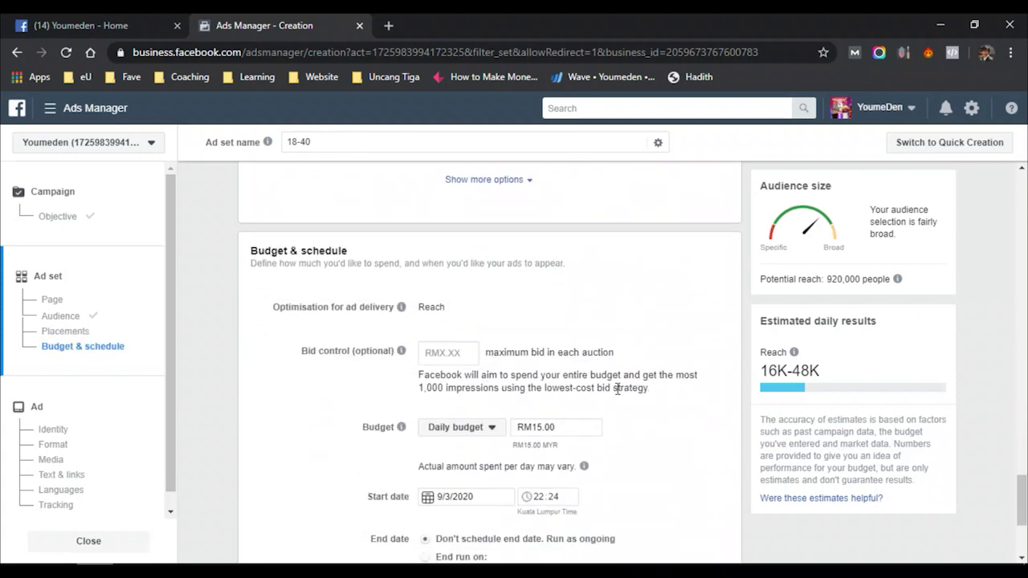
{"action": "scroll", "coordinate": [616, 391], "scroll_direction": "down", "scroll_amount": 1}
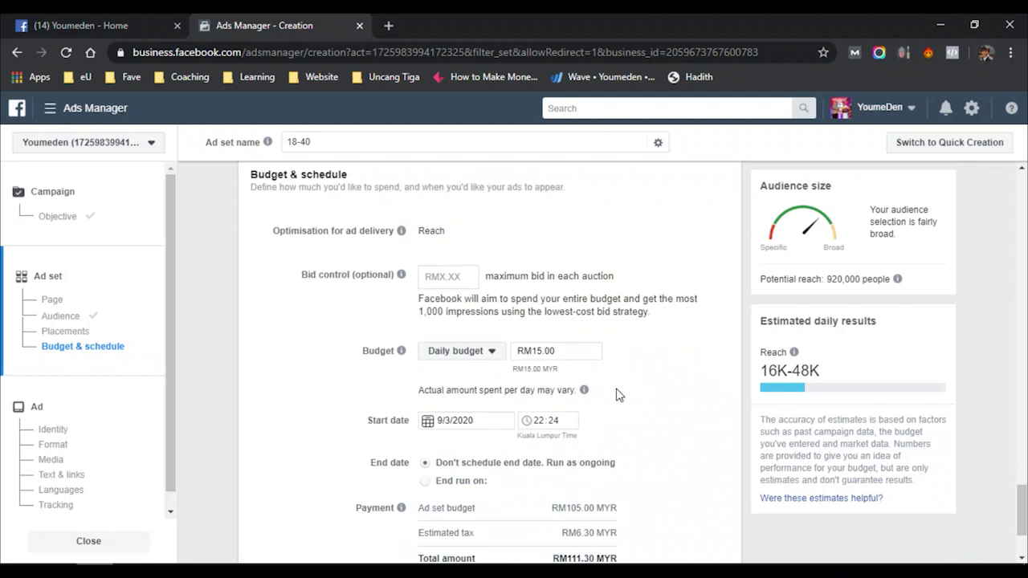
{"action": "left_click", "coordinate": [537, 351]}
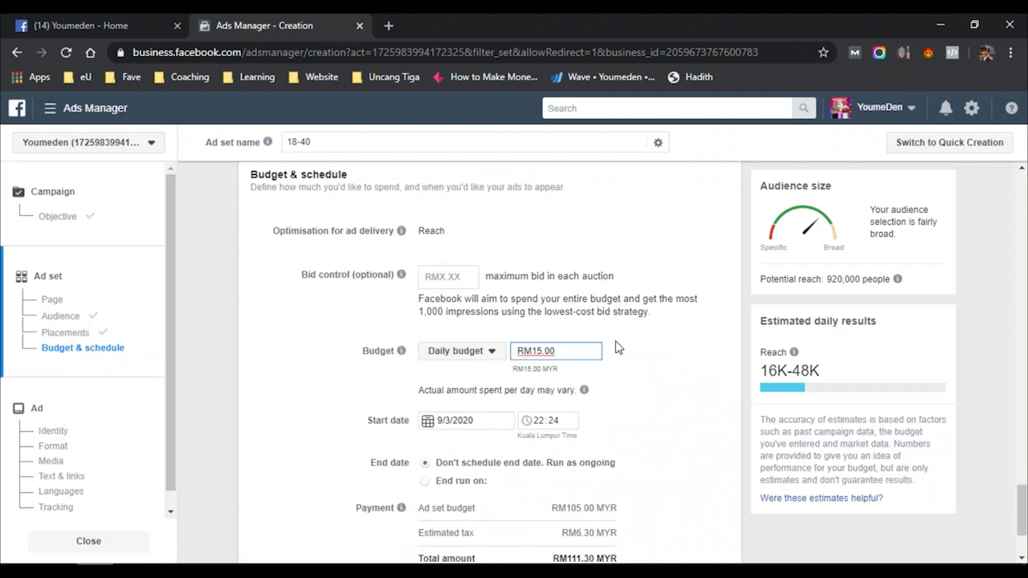
{"action": "key", "text": "BackSpace"}
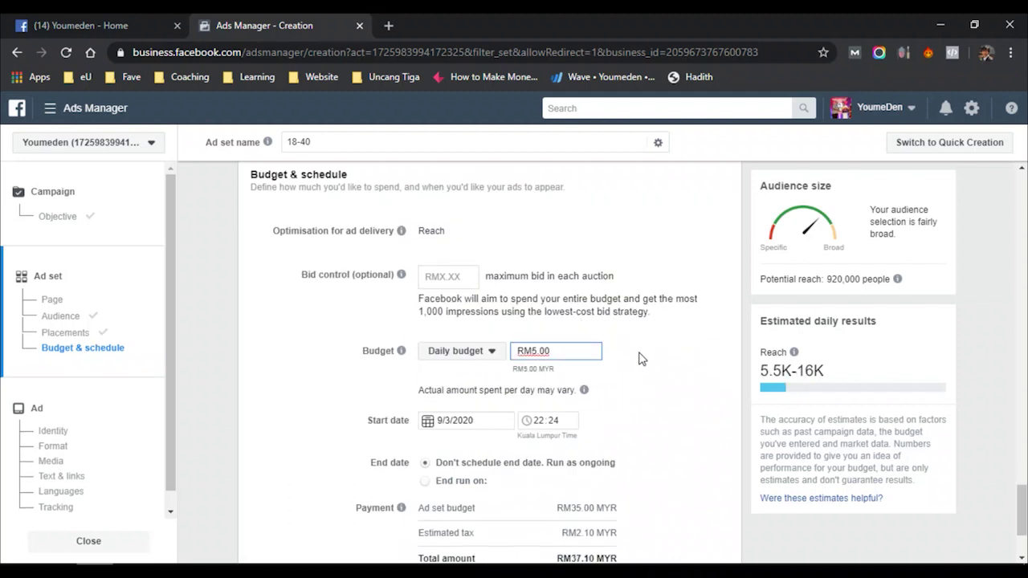
- Schedule the ad set to end its run on 31/12/2020 at 23:59
{"action": "scroll", "coordinate": [480, 421], "scroll_direction": "down", "scroll_amount": 1}
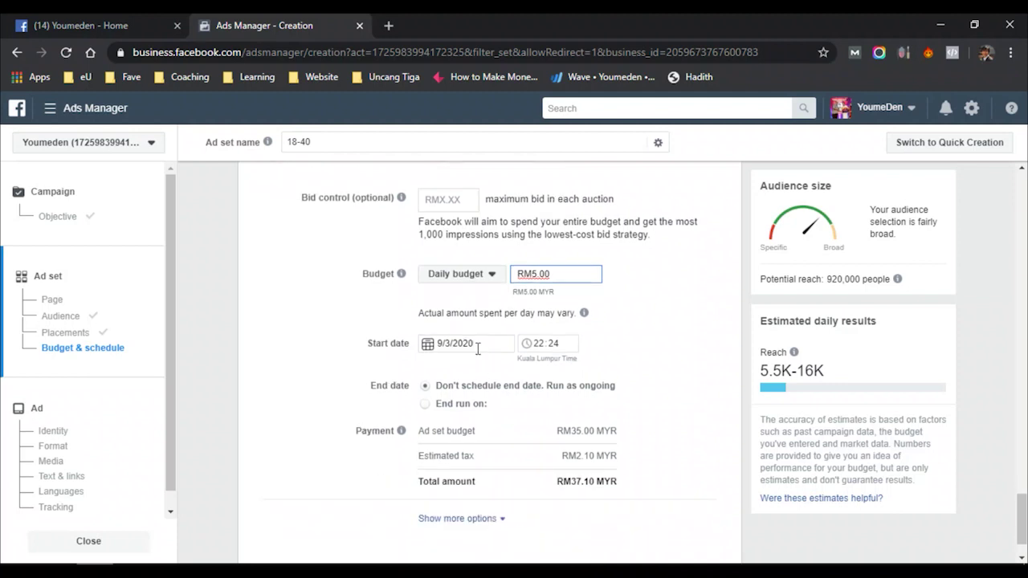
{"action": "left_click", "coordinate": [430, 406]}
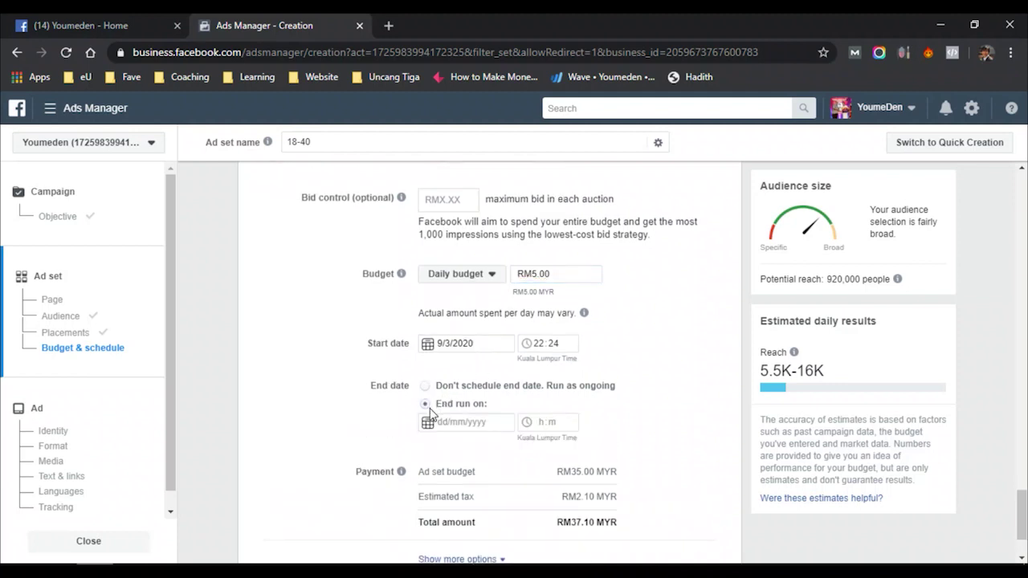
{"action": "left_click", "coordinate": [482, 424]}
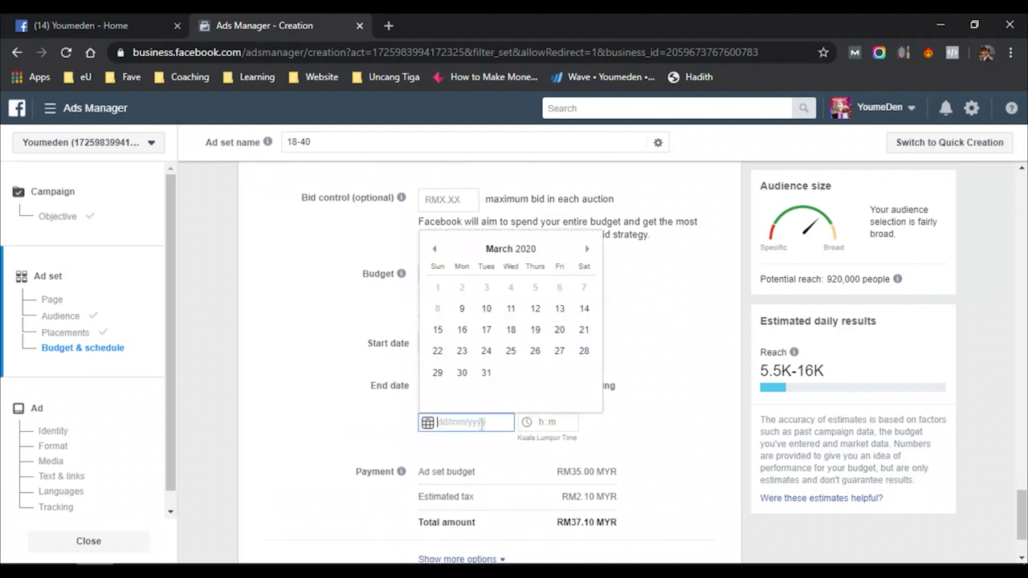
{"action": "left_click", "coordinate": [586, 251]}
{"action": "left_click", "coordinate": [586, 252]}
{"action": "left_click", "coordinate": [586, 252]}
{"action": "left_click", "coordinate": [586, 252]}
{"action": "left_click", "coordinate": [586, 252]}
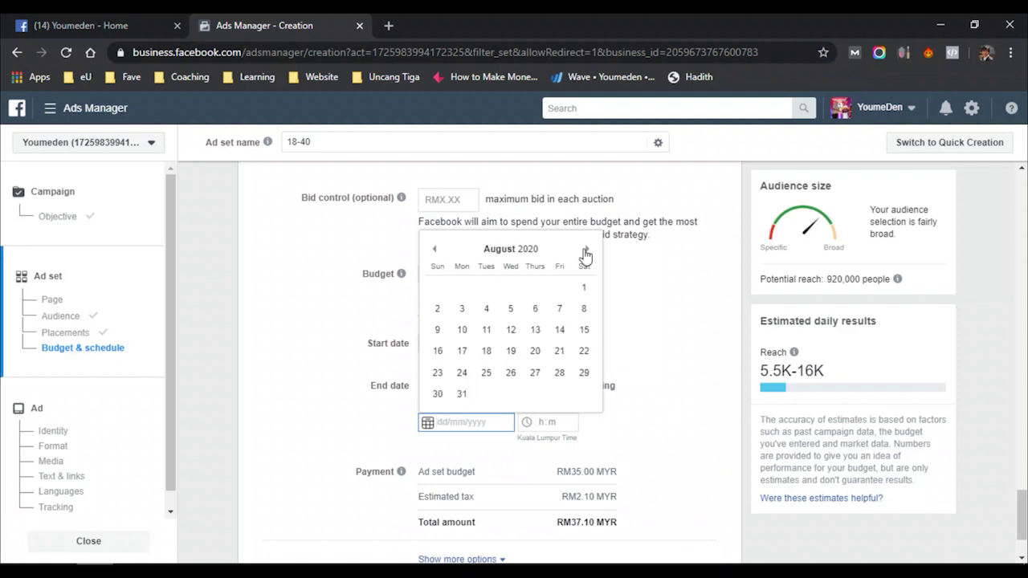
{"action": "left_click", "coordinate": [587, 252]}
{"action": "left_click", "coordinate": [585, 252]}
{"action": "left_click", "coordinate": [585, 251]}
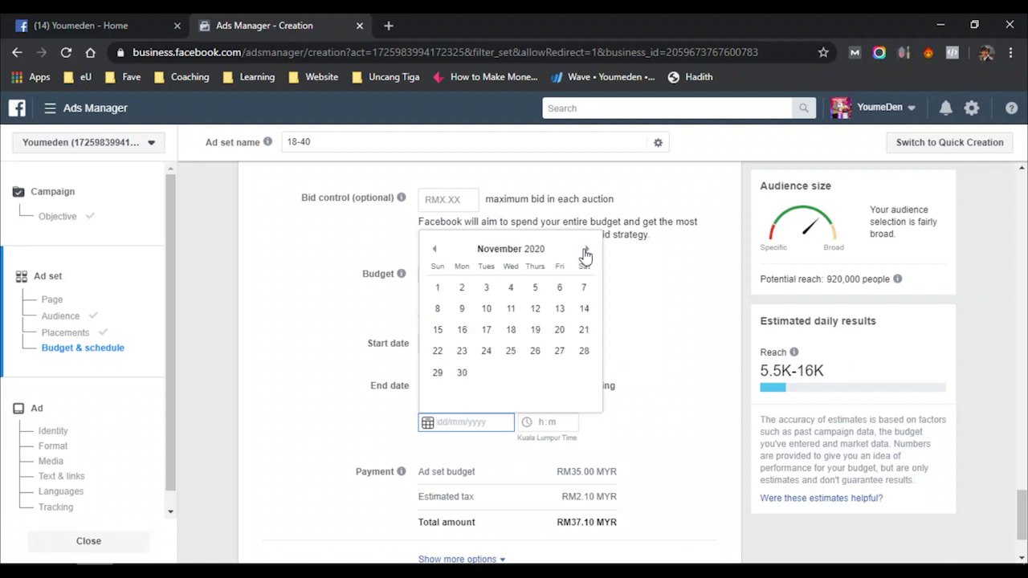
{"action": "left_click", "coordinate": [586, 252]}
{"action": "left_click", "coordinate": [535, 372]}
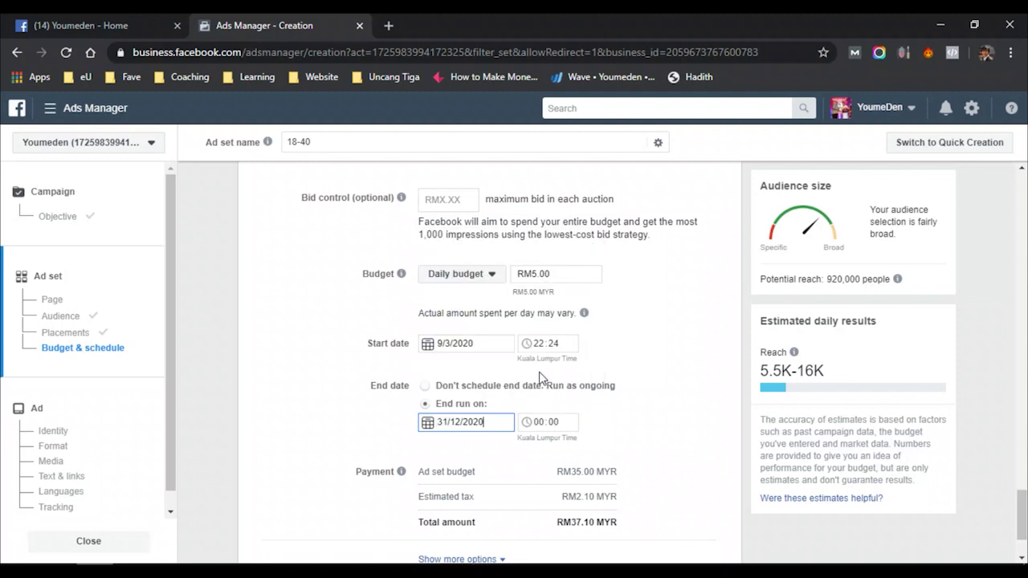
{"action": "left_click", "coordinate": [541, 426]}
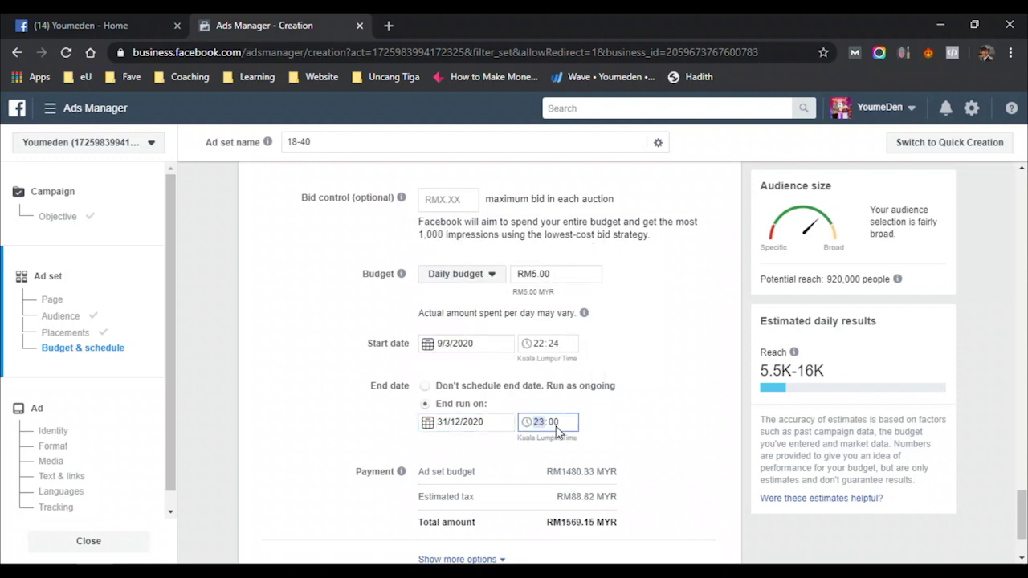
{"action": "left_click", "coordinate": [554, 424]}
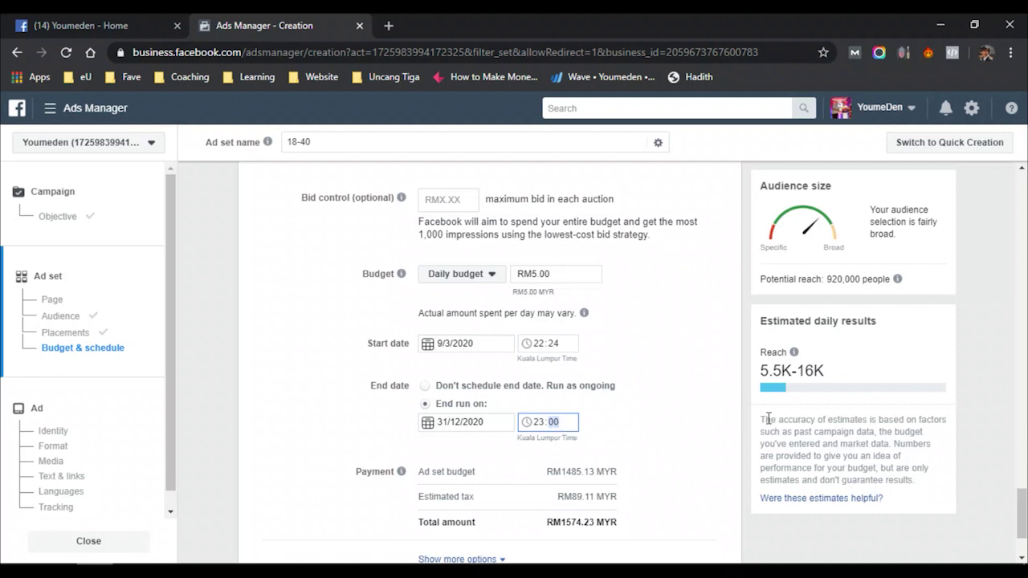
- Set the ad set's start to 10/3/2020 at 09:00
{"action": "left_click", "coordinate": [463, 344]}
{"action": "left_click", "coordinate": [486, 432]}
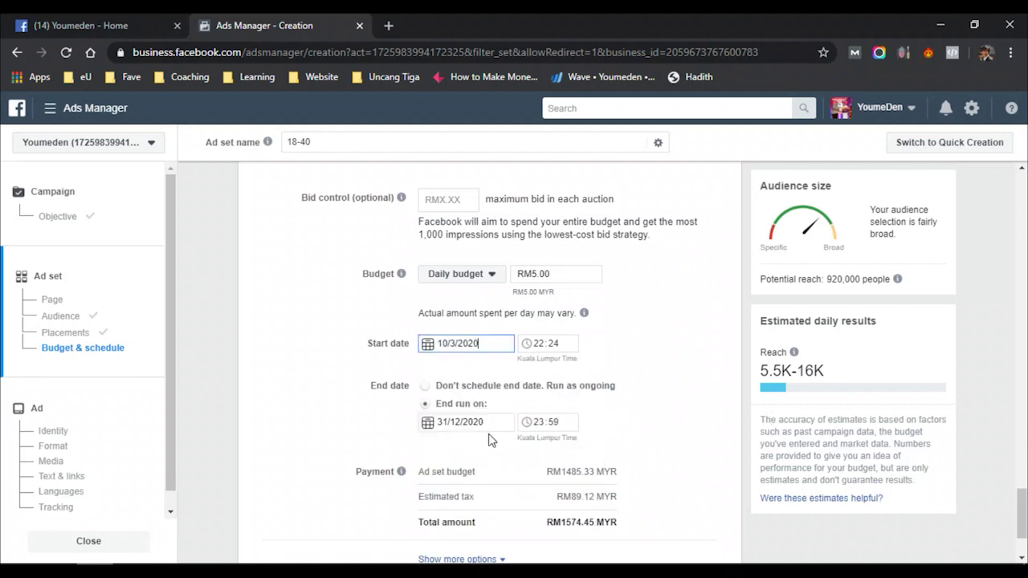
{"action": "left_click", "coordinate": [540, 345]}
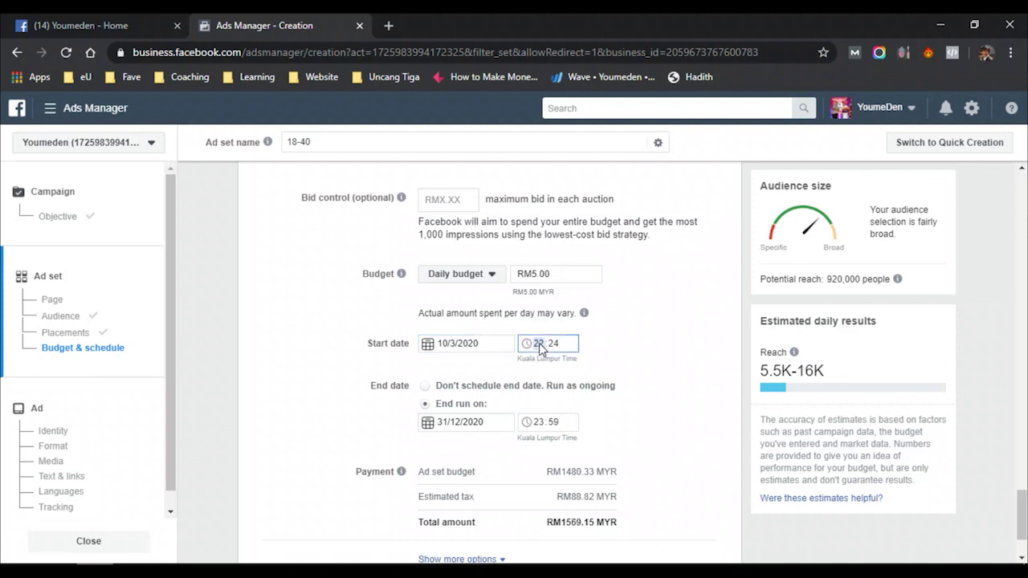
{"action": "type", "text": "0"}
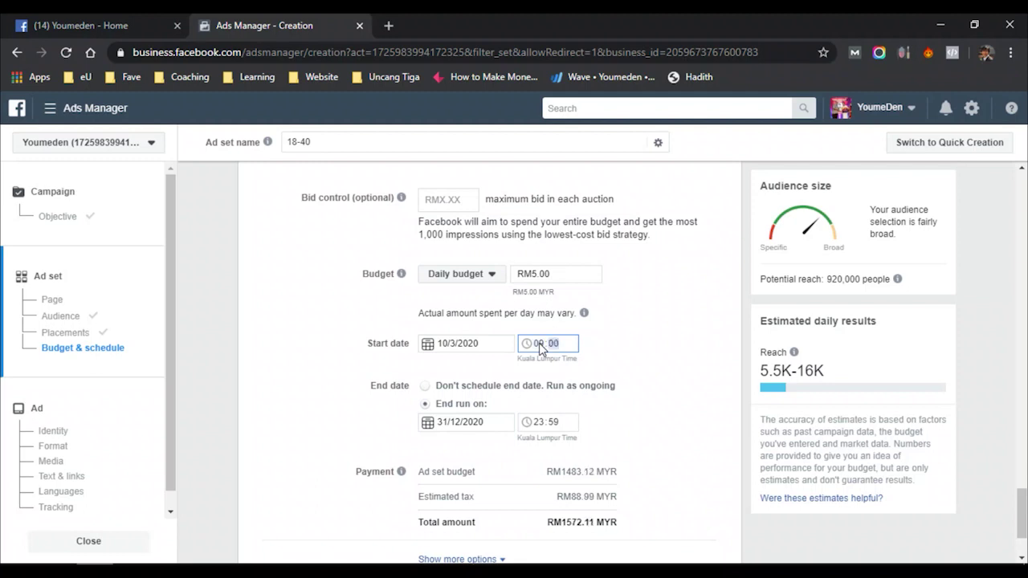
{"action": "type", "text": "9"}
- Review the total payment amount for the schedule and continue to the ad creation stage
{"action": "scroll", "coordinate": [650, 340], "scroll_direction": "down", "scroll_amount": 1}
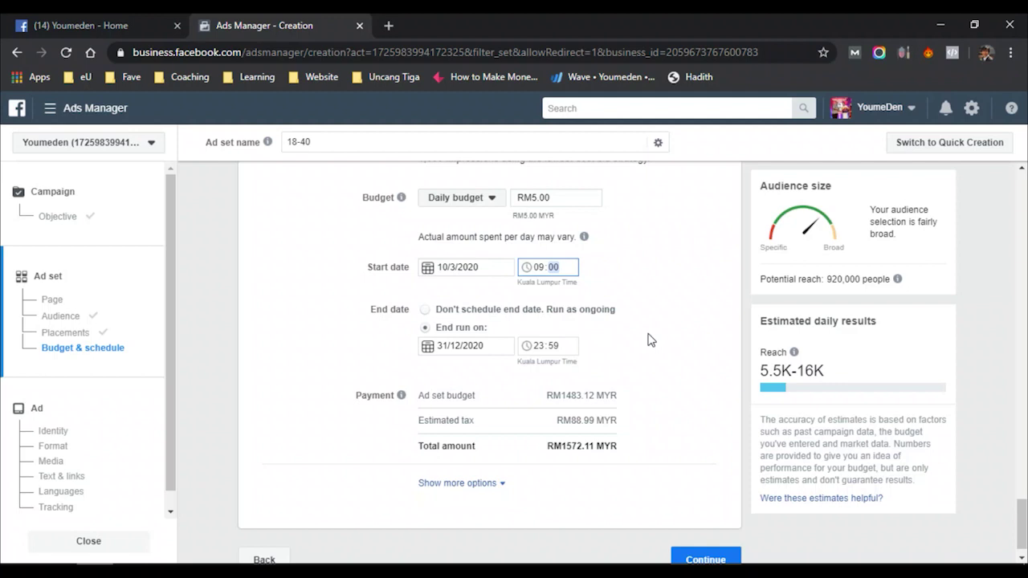
{"action": "scroll", "coordinate": [650, 340], "scroll_direction": "down", "scroll_amount": 1}
{"action": "left_click_drag", "start_coordinate": [629, 431], "coordinate": [405, 422]}
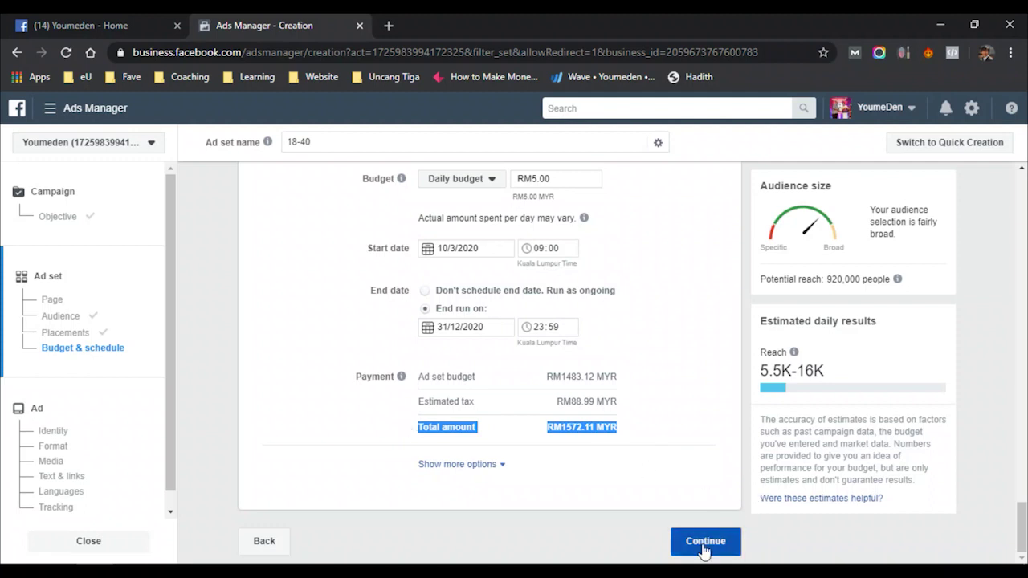
{"action": "left_click", "coordinate": [679, 455]}
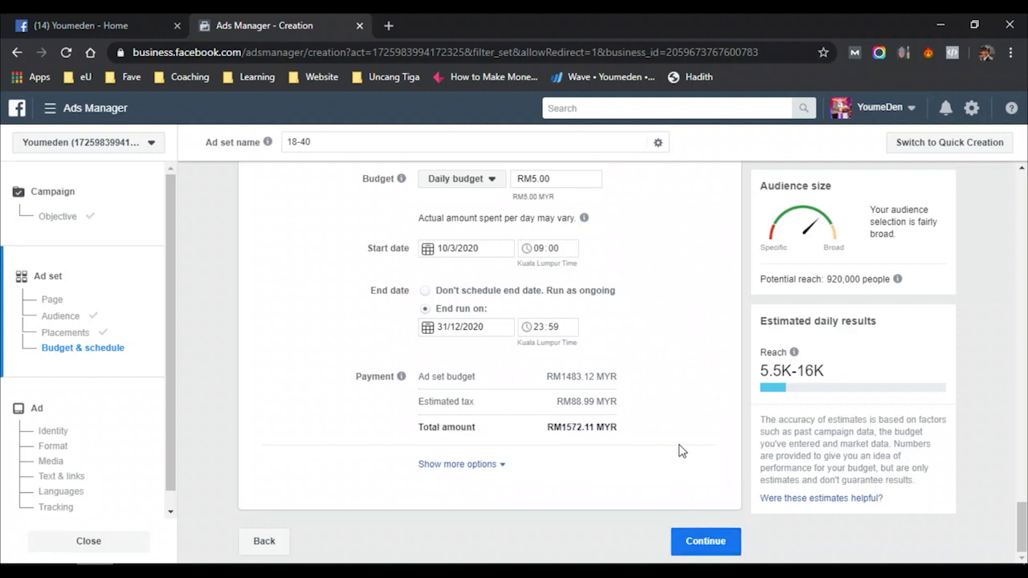
{"action": "left_click", "coordinate": [710, 550]}
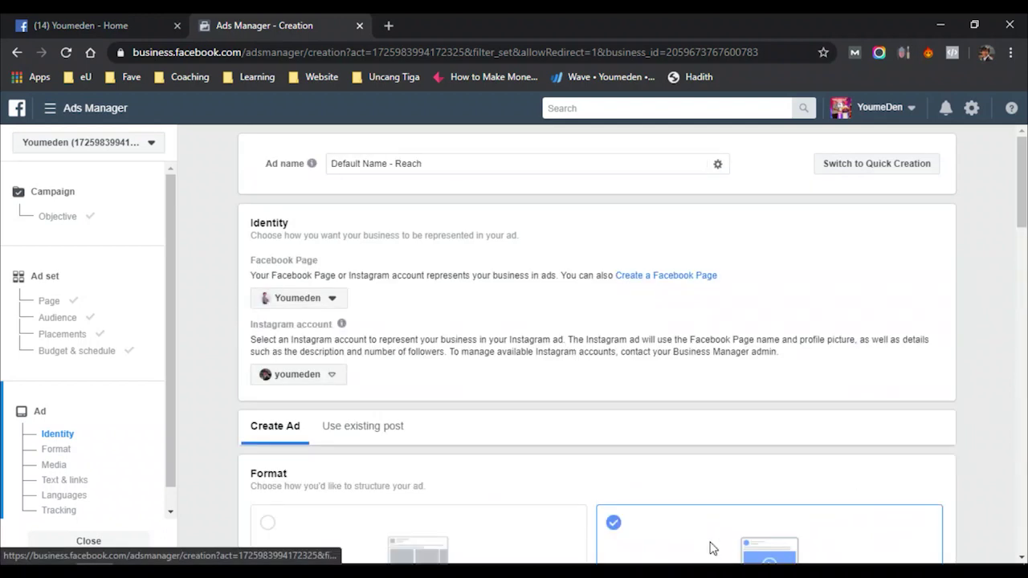
- Upload the video eusahawan-2020.mp4 from the Tutorial folder as the ad's media, keeping the single image or video format
{"action": "scroll", "coordinate": [606, 390], "scroll_direction": "down", "scroll_amount": 4}
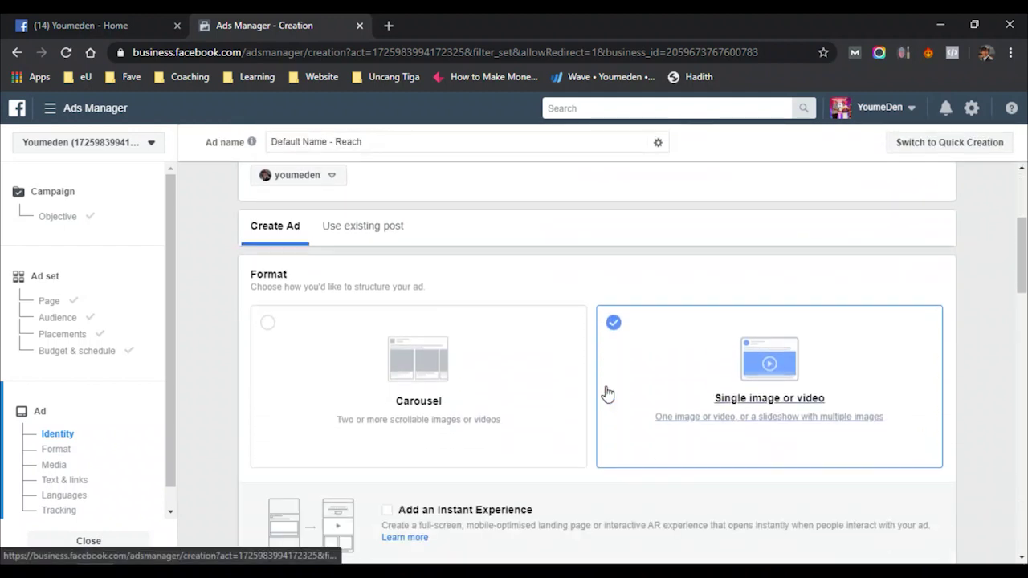
{"action": "scroll", "coordinate": [608, 391], "scroll_direction": "down", "scroll_amount": 3}
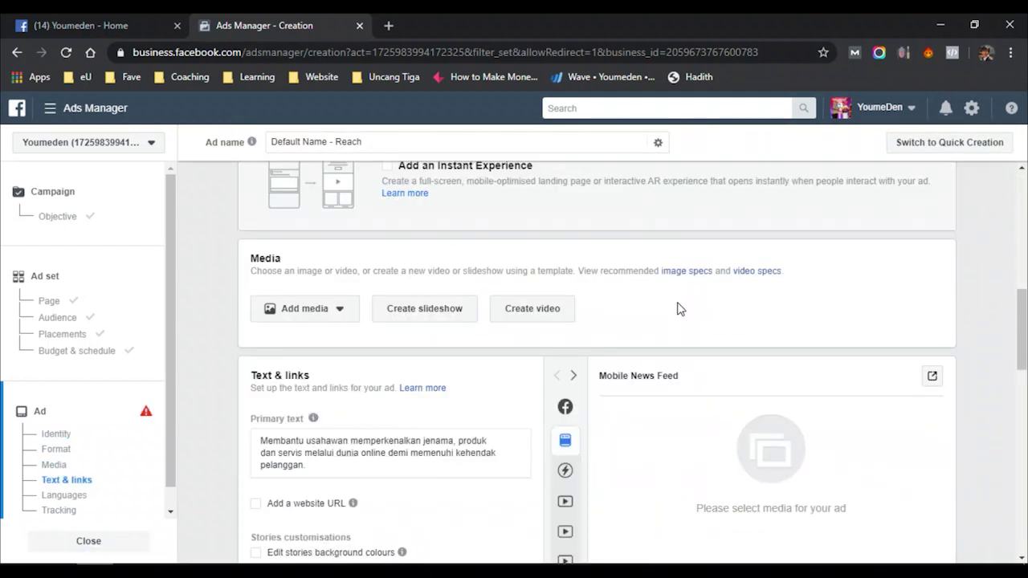
{"action": "left_click", "coordinate": [322, 311]}
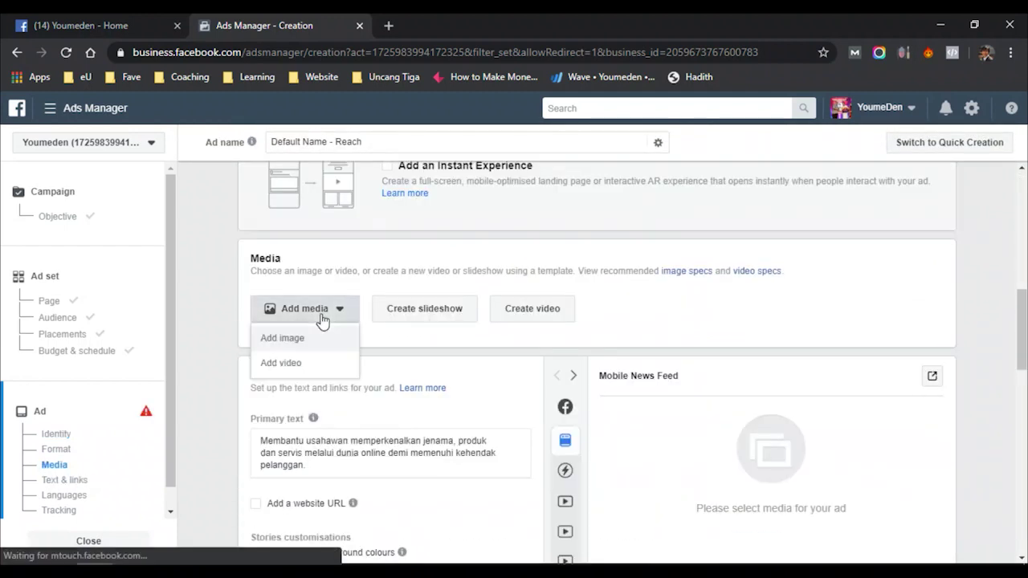
{"action": "left_click", "coordinate": [280, 365]}
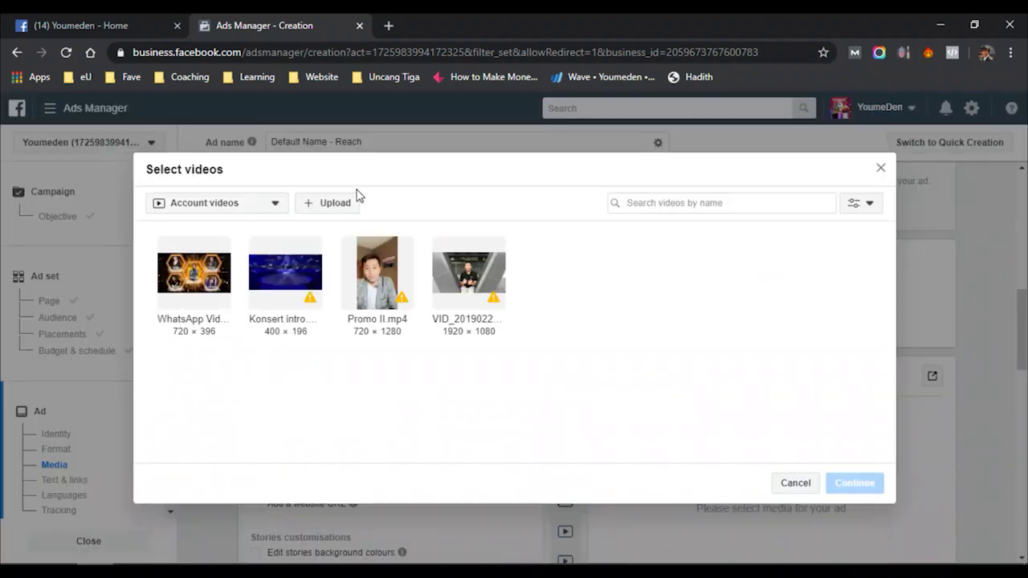
{"action": "left_click", "coordinate": [335, 204]}
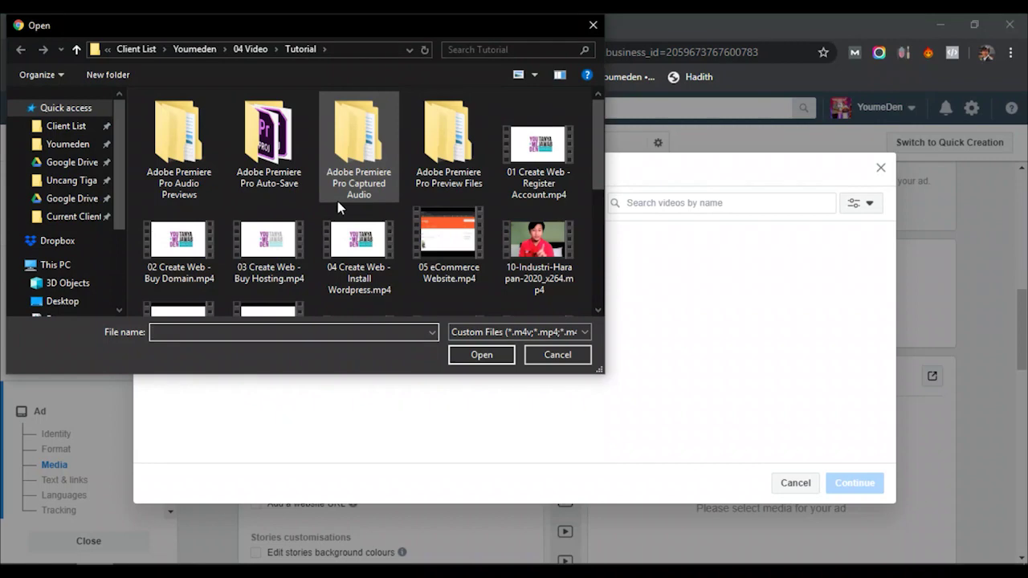
{"action": "left_click", "coordinate": [448, 269]}
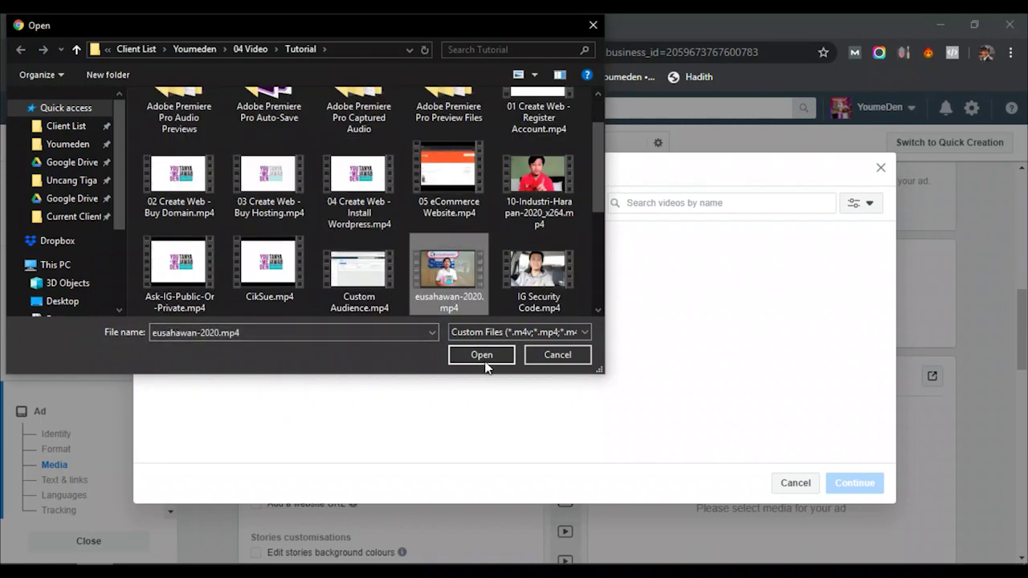
{"action": "left_click", "coordinate": [484, 355]}
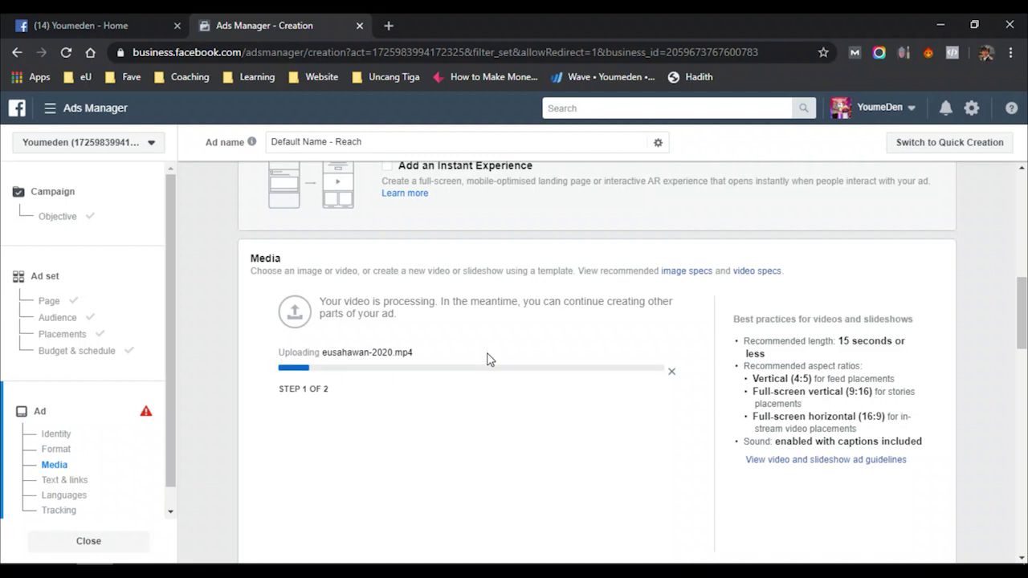
{"action": "scroll", "coordinate": [490, 357], "scroll_direction": "down", "scroll_amount": 3}
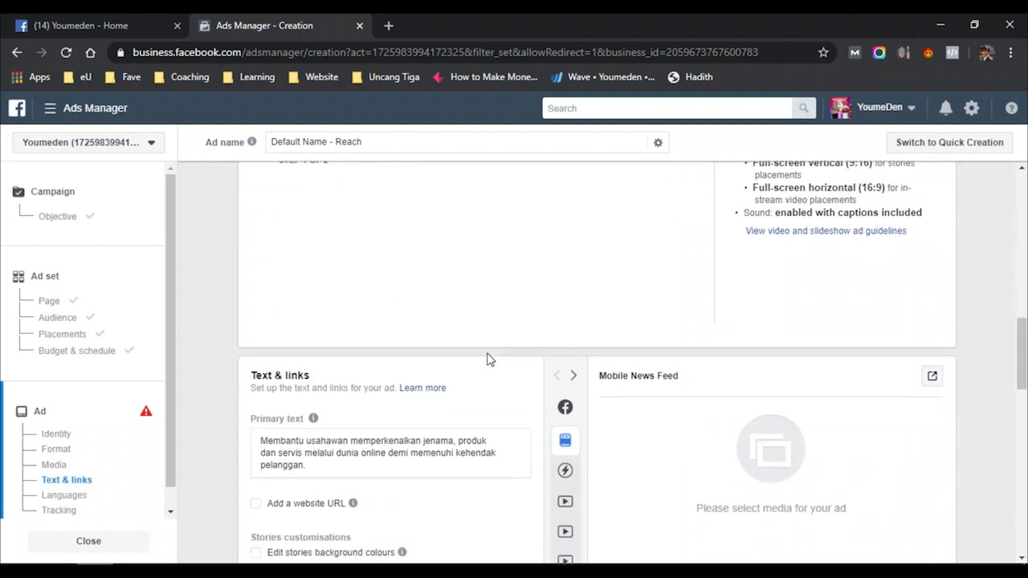
- Replace the ad's primary text with the eUsahawan copy beginning "Ketahui cara merancang & mengoptimumkan strategi pemasaran digital melalui Program eUsahawan."
{"action": "scroll", "coordinate": [490, 359], "scroll_direction": "up", "scroll_amount": 1}
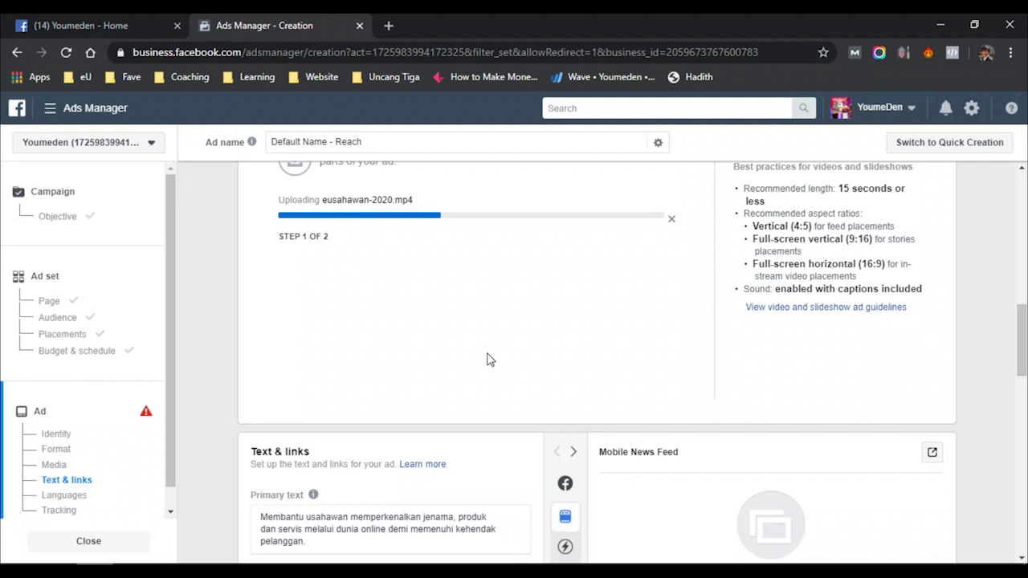
{"action": "scroll", "coordinate": [489, 359], "scroll_direction": "down", "scroll_amount": 3}
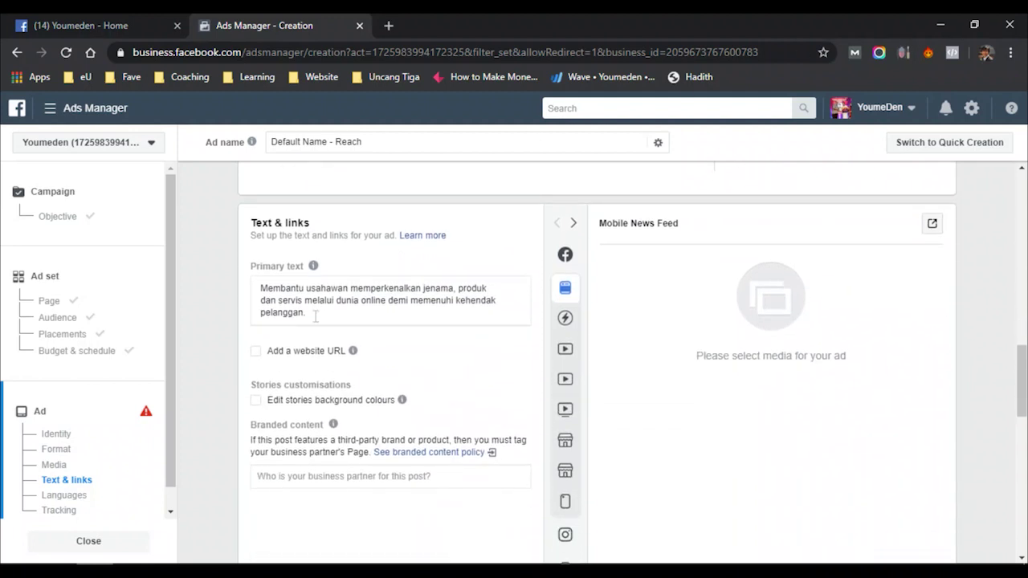
{"action": "triple_click", "coordinate": [315, 316]}
{"action": "type", "text": "Ketahui cara merancang & mengoptimumkan strategi pemasaran digital melalui Program eUsahawan.  Dapatkan lebih prospek dalam masa singkat. Tawan hati pelanggan & ubah kepada jualan.  Klik butang untuk daftar secara Percuma! Cepat sebelum subsidi dikebas orang."}
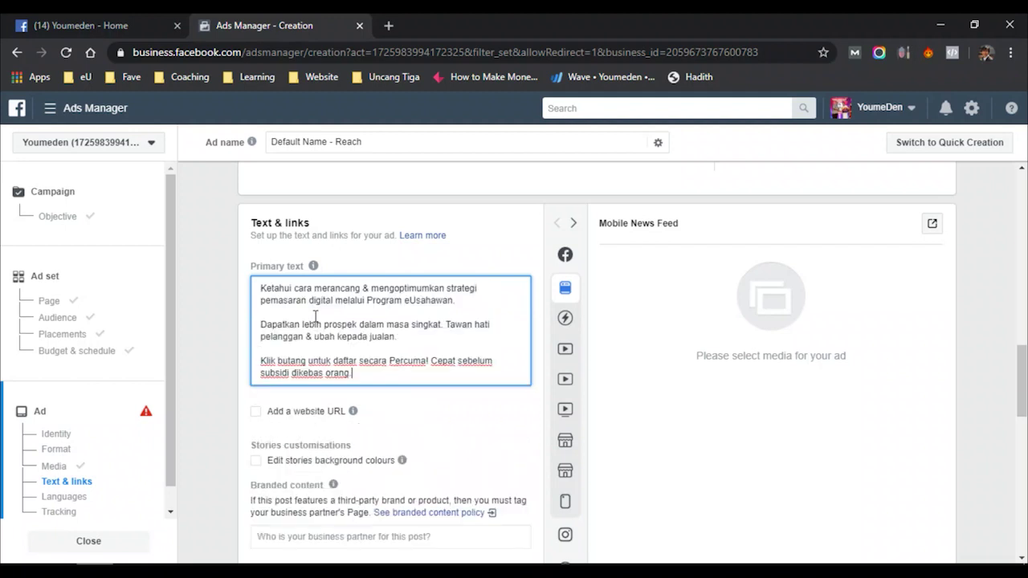
{"action": "left_click", "coordinate": [255, 413]}
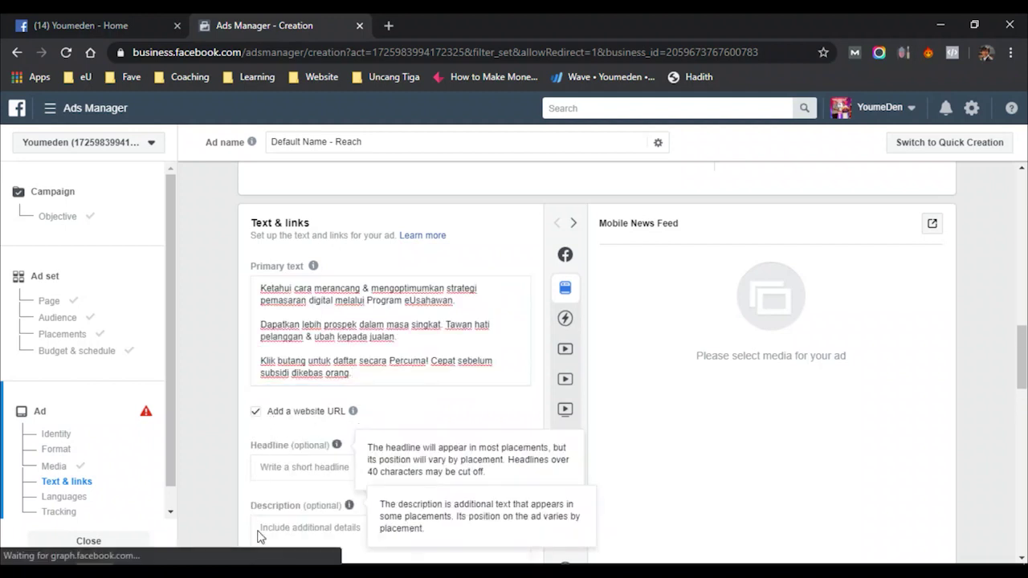
{"action": "scroll", "coordinate": [261, 506], "scroll_direction": "down", "scroll_amount": 2}
{"action": "left_click", "coordinate": [272, 466]}
{"action": "type", "text": "https://www.youmeden.com/eusahawan/"}
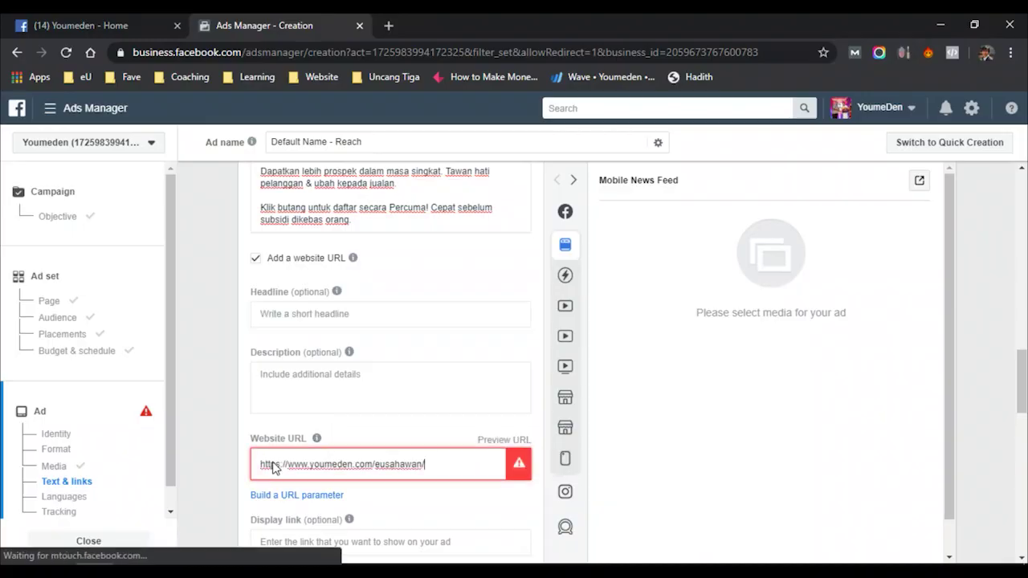
- Set the ad's headline to "eUsahawan - Menjana Pendapatan Online"
{"action": "left_click", "coordinate": [338, 313]}
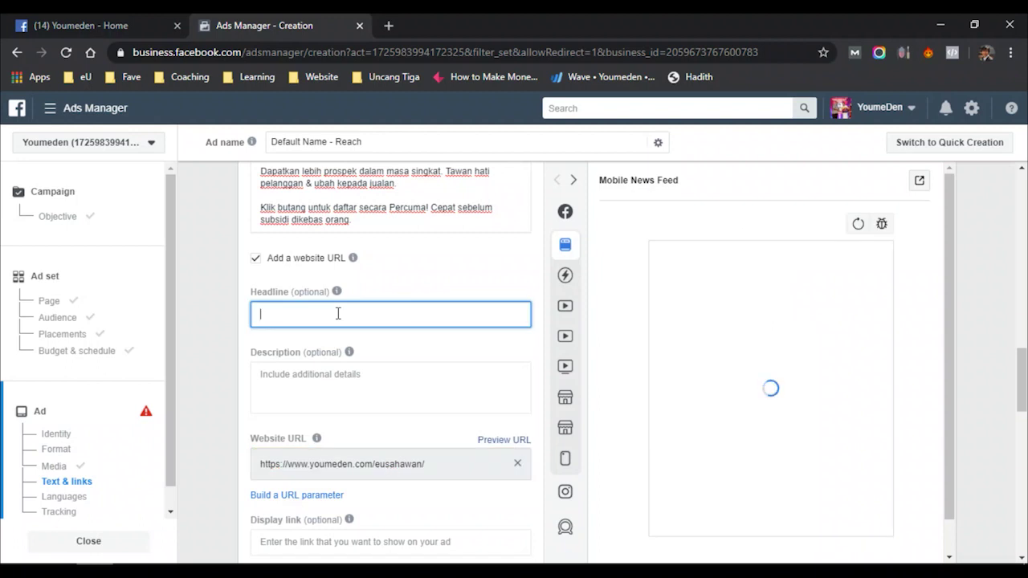
{"action": "type", "text": "eUsahawan "}
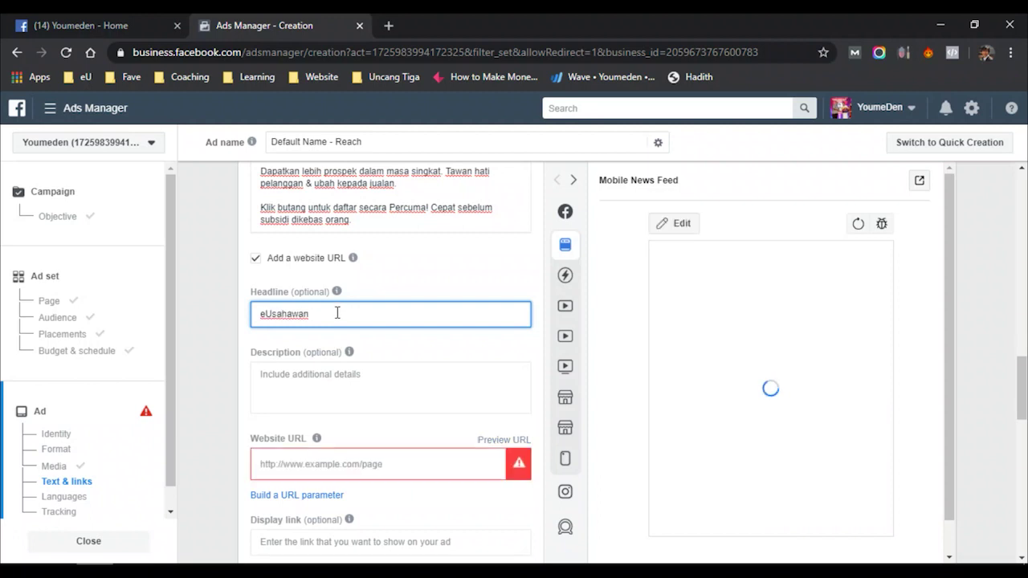
{"action": "type", "text": "Menjana Pendapatan "}
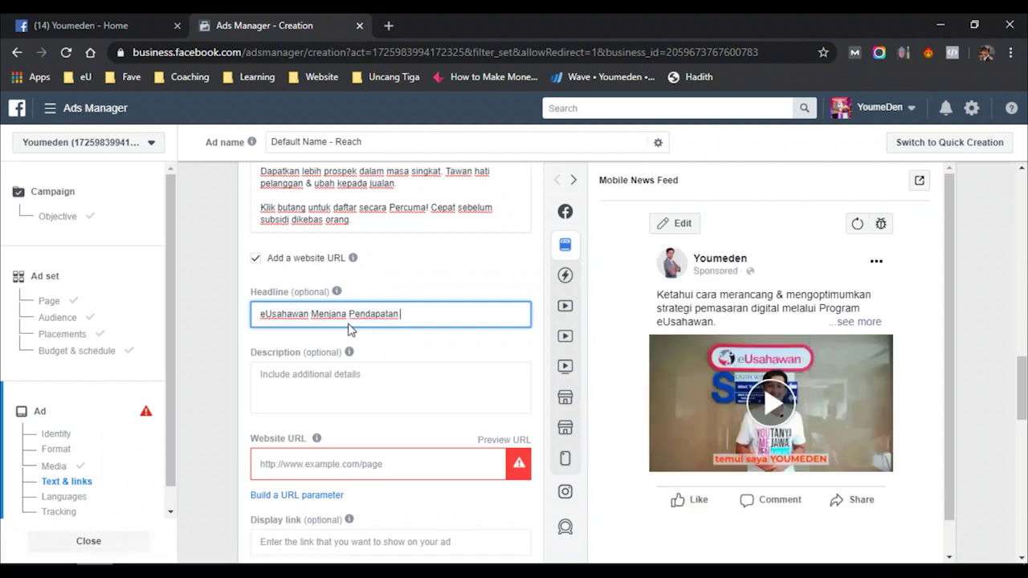
{"action": "type", "text": "Online"}
{"action": "left_click", "coordinate": [311, 314]}
{"action": "type", "text": "-"}
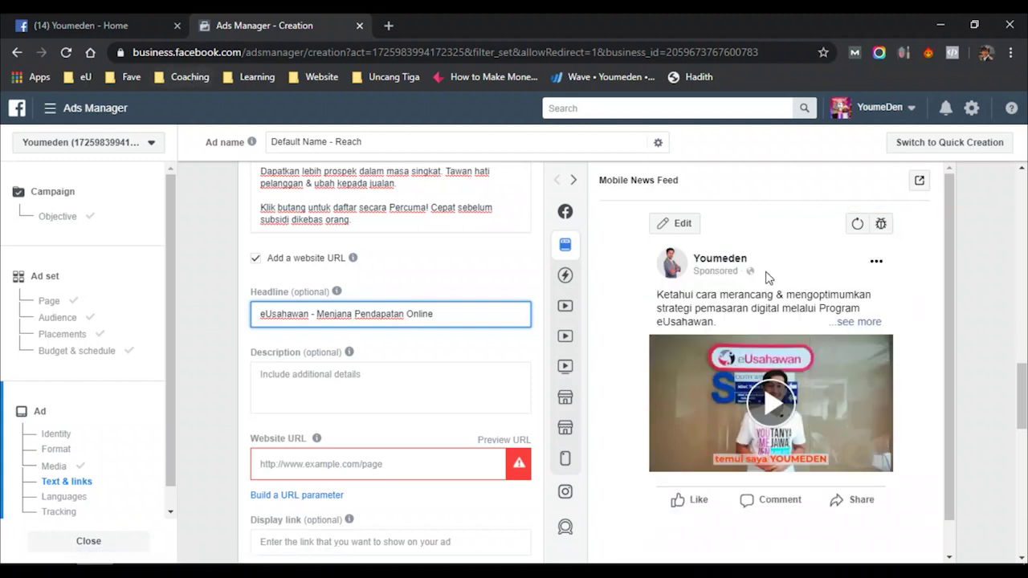
{"action": "left_click", "coordinate": [568, 220]}
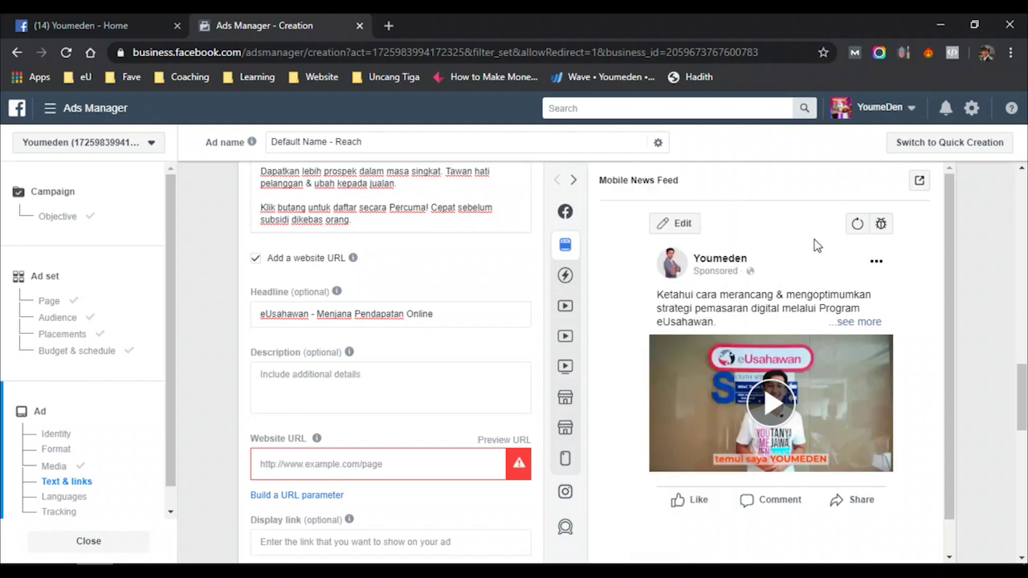
{"action": "scroll", "coordinate": [815, 245], "scroll_direction": "down", "scroll_amount": 1}
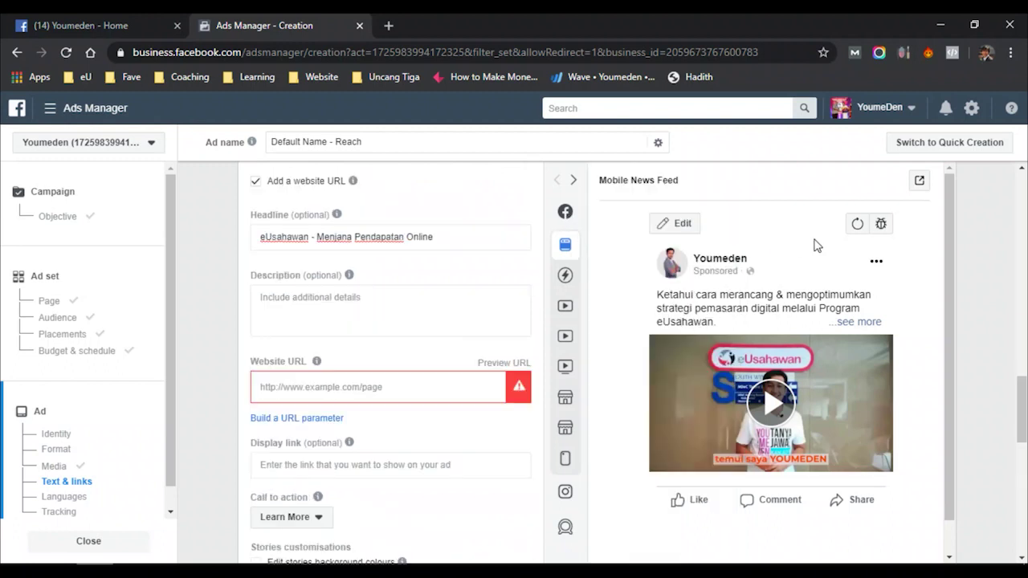
{"action": "left_click", "coordinate": [331, 391]}
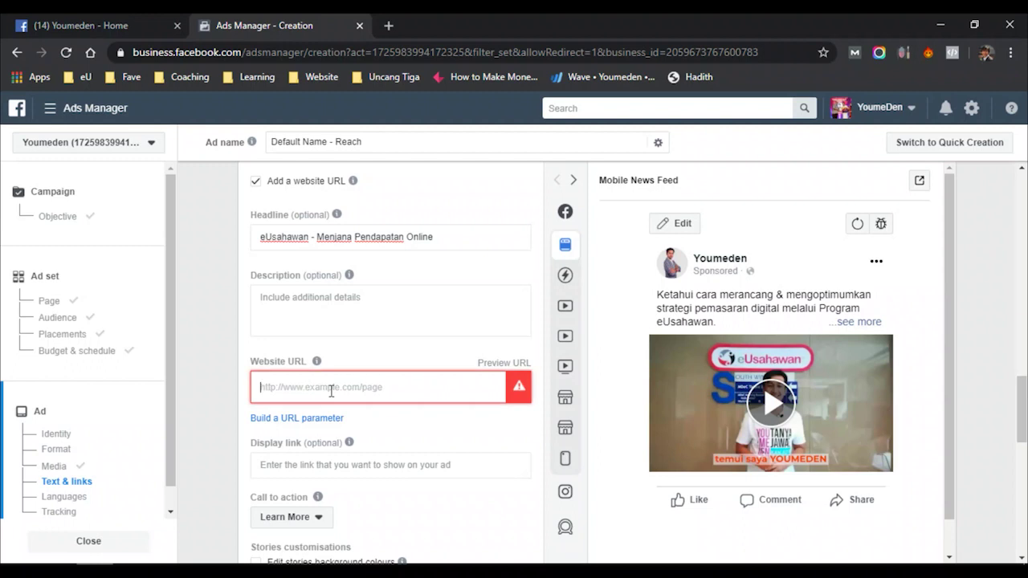
{"action": "type", "text": "https://www.youmeden.com/eusahawan/"}
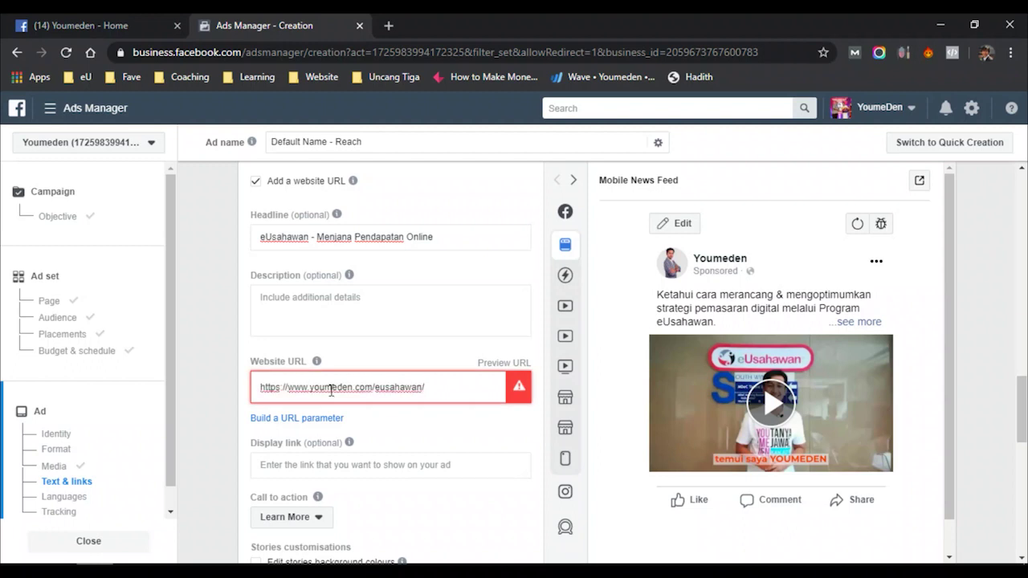
{"action": "left_click", "coordinate": [386, 358]}
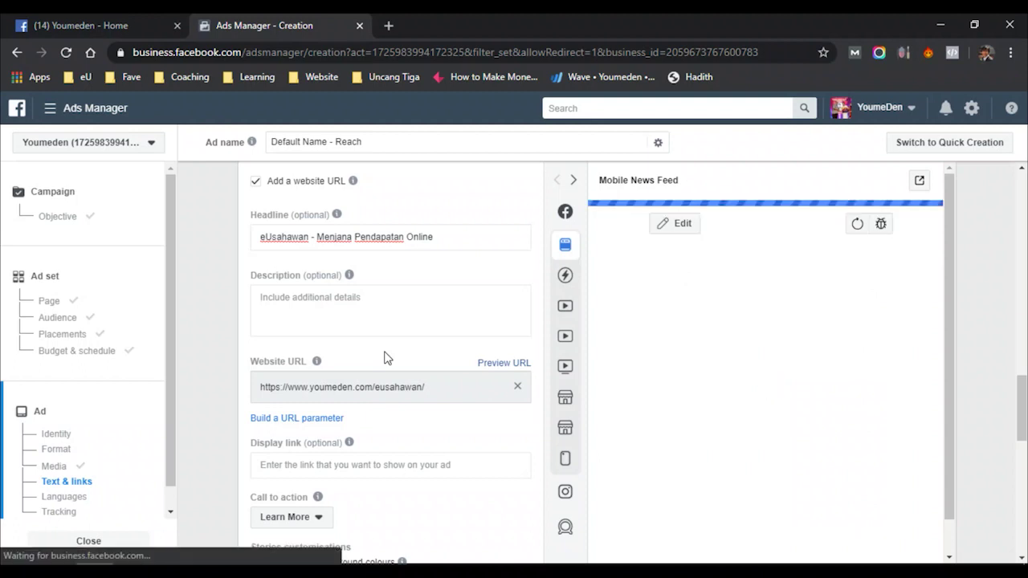
- Change the ad's call to action to Apply Now
{"action": "left_click", "coordinate": [325, 518]}
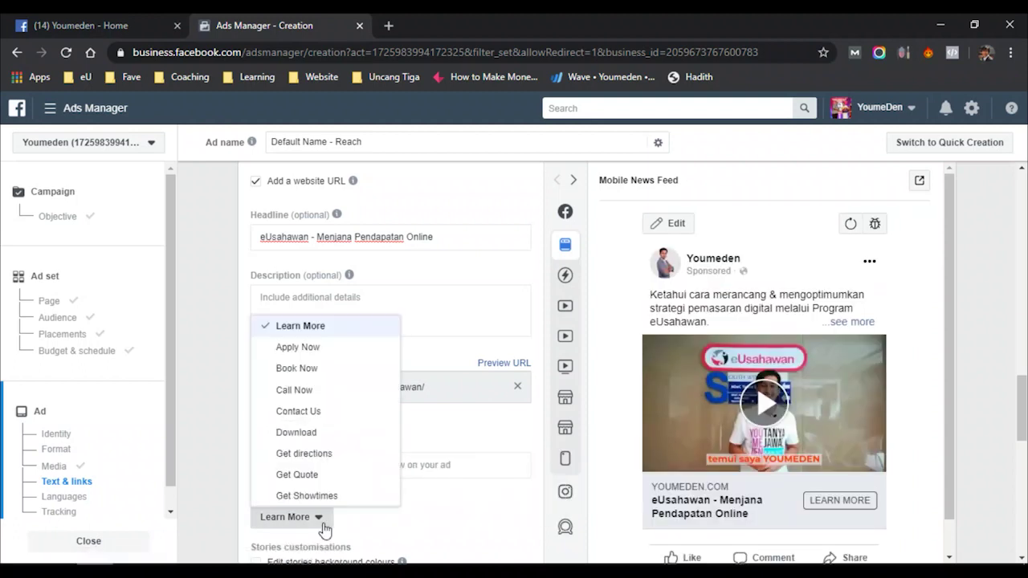
{"action": "left_click", "coordinate": [325, 518]}
{"action": "left_click", "coordinate": [326, 528]}
{"action": "left_click", "coordinate": [316, 348]}
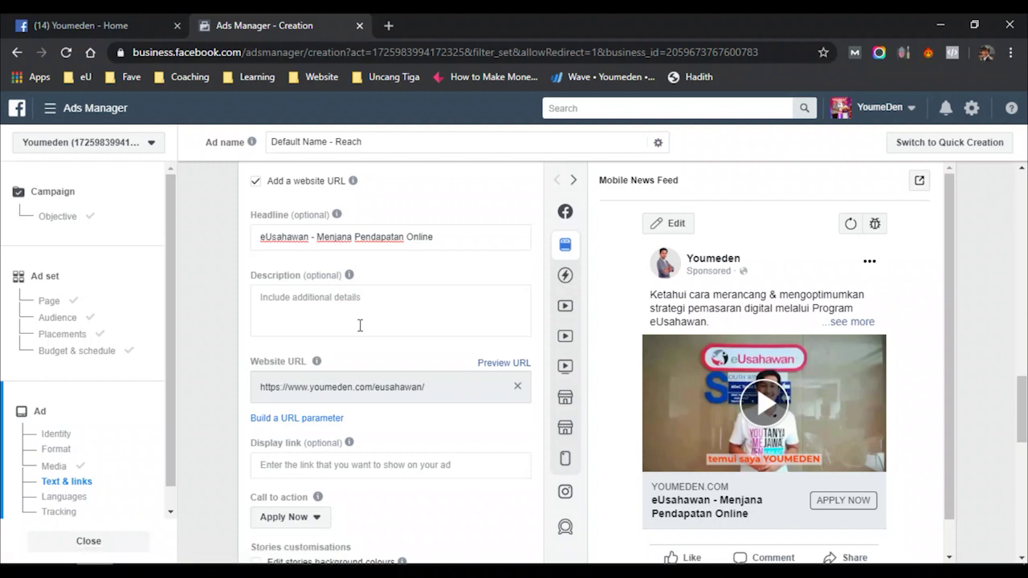
- Move "Menjana Pendapatan Online" from the headline into the description and shorten the headline to "eUsahawan"
{"action": "left_click_drag", "start_coordinate": [316, 237], "coordinate": [468, 231]}
{"action": "key", "text": "ctrl+c"}
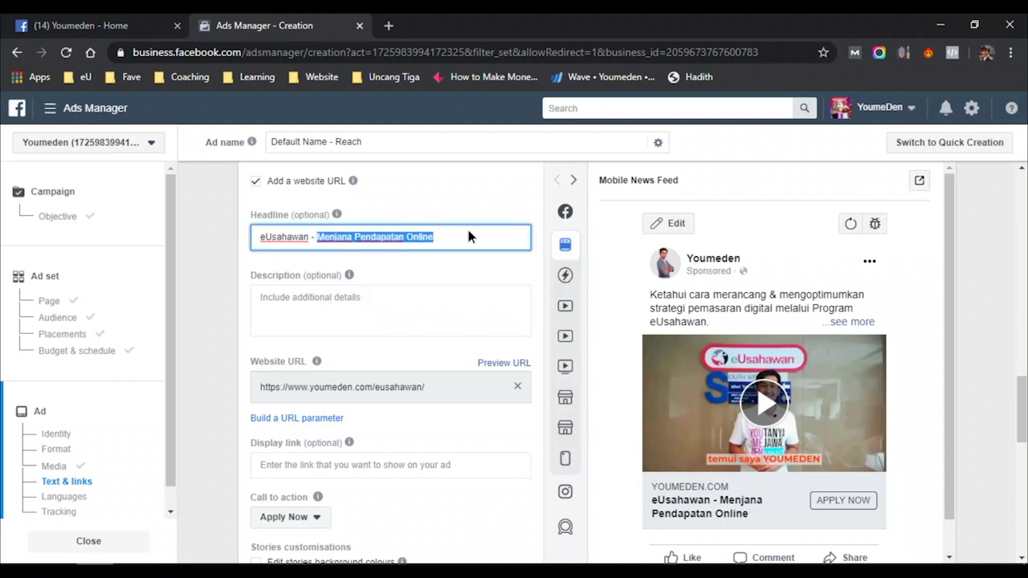
{"action": "key", "text": "BackSpace"}
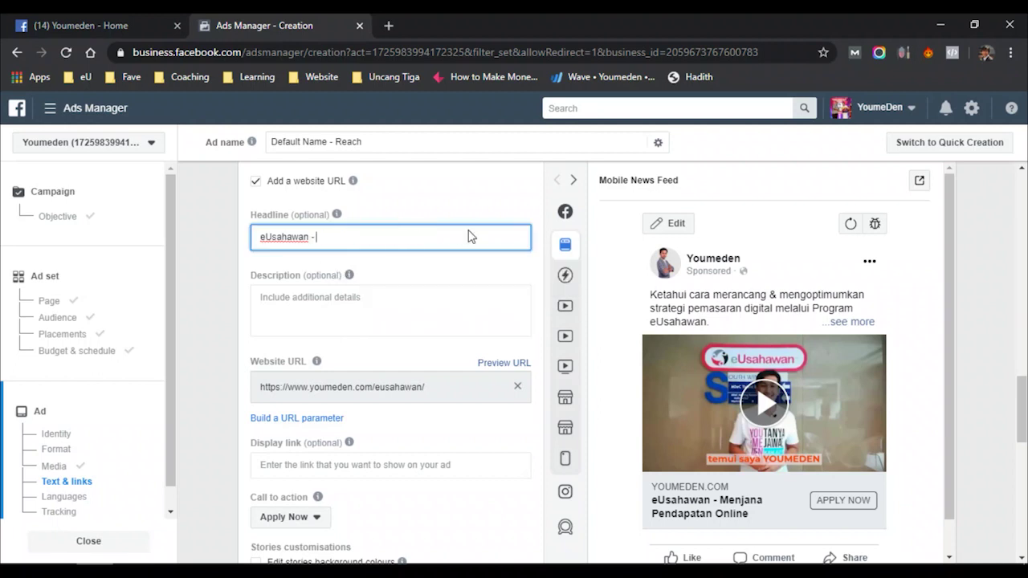
{"action": "left_click", "coordinate": [308, 295]}
{"action": "key", "text": "ctrl+v"}
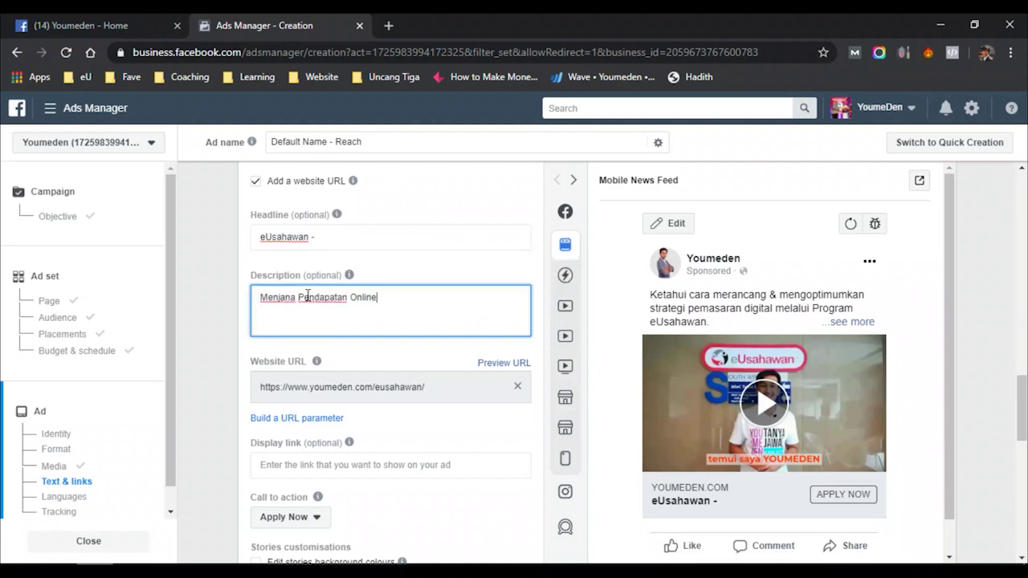
{"action": "left_click", "coordinate": [329, 236]}
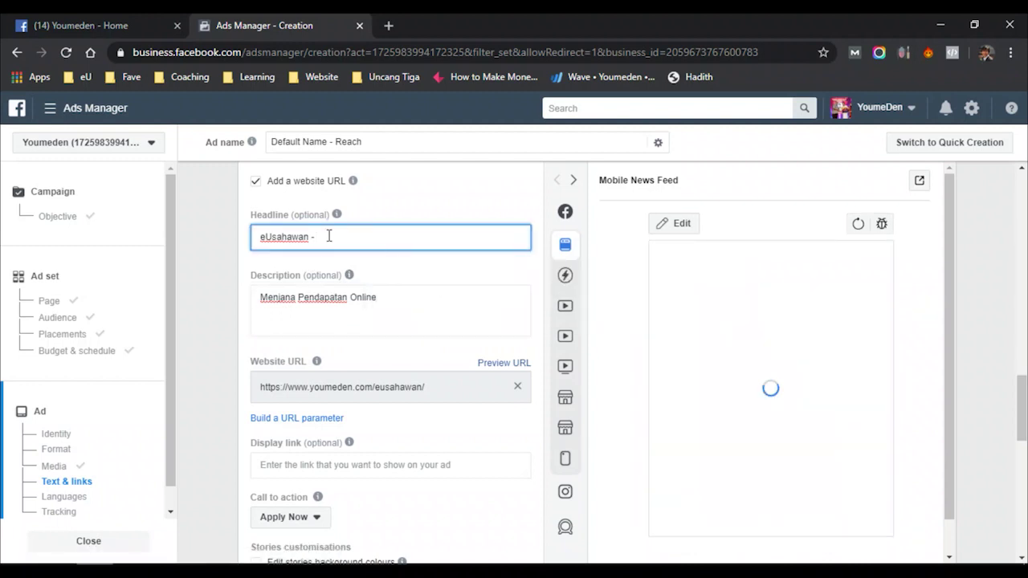
{"action": "key", "text": "BackSpace"}
{"action": "key", "text": "BackSpace"}
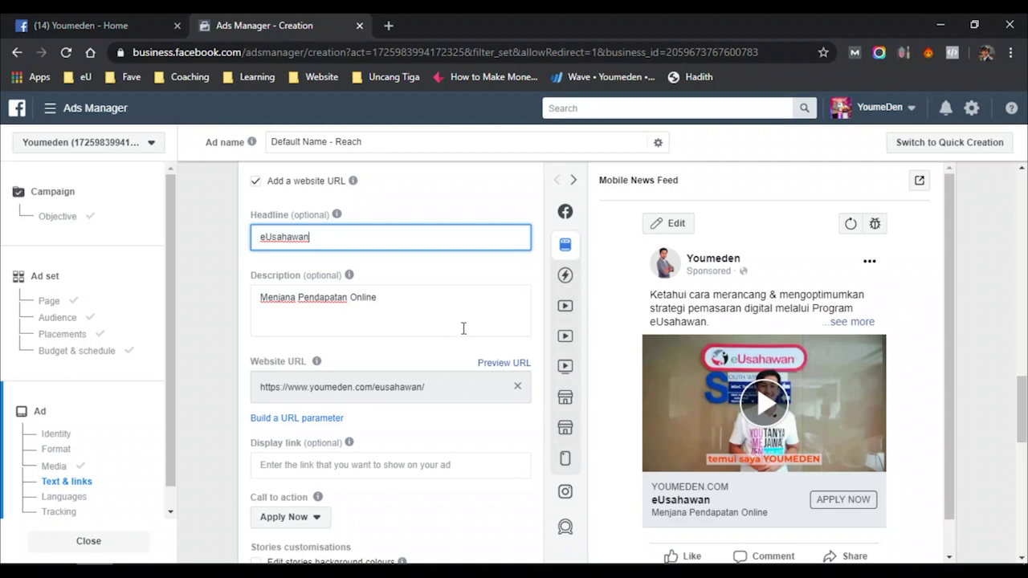
{"action": "scroll", "coordinate": [462, 331], "scroll_direction": "down", "scroll_amount": 3}
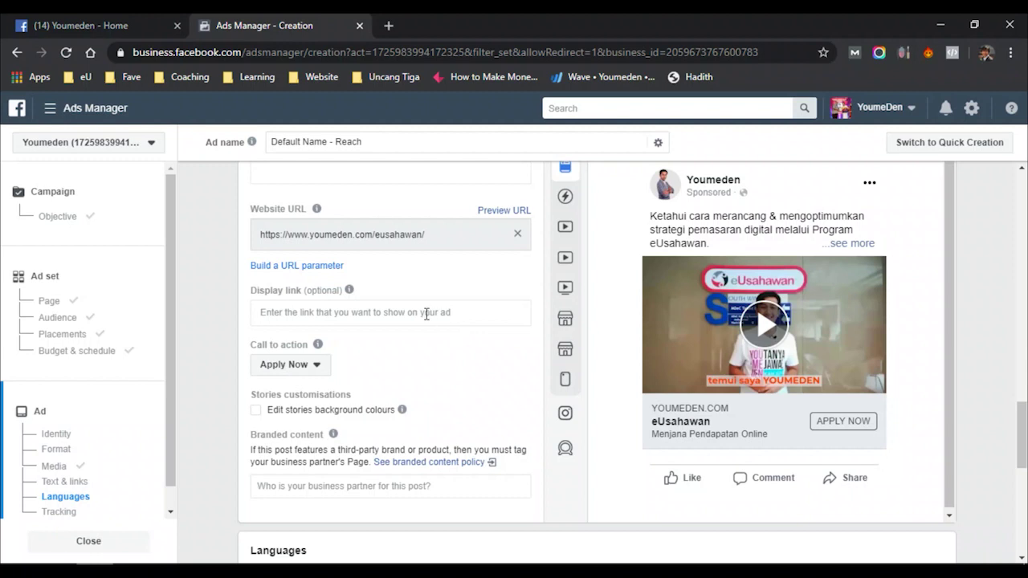
{"action": "left_click", "coordinate": [424, 315]}
{"action": "type", "text": "you"}
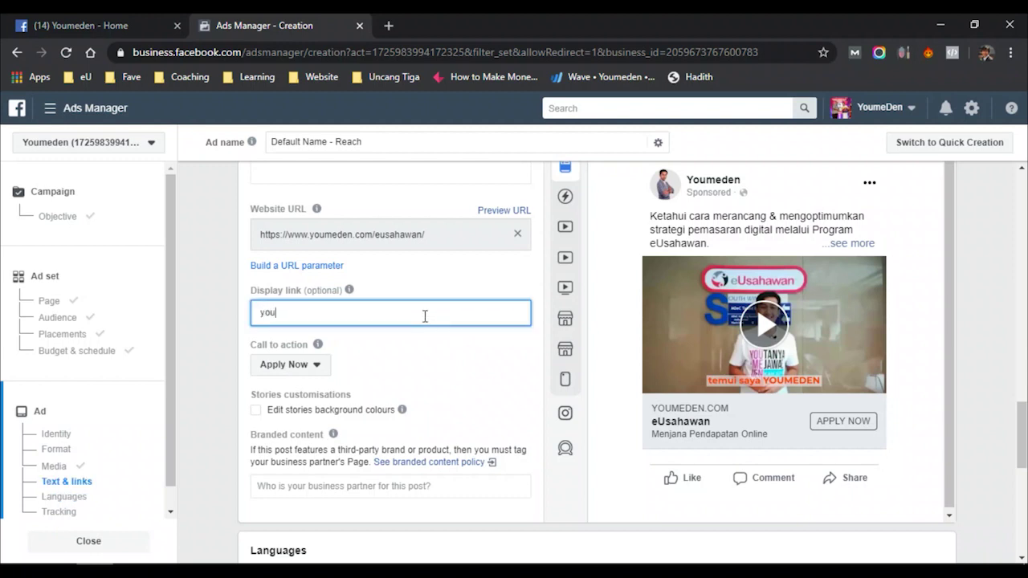
{"action": "type", "text": "meden.com"}
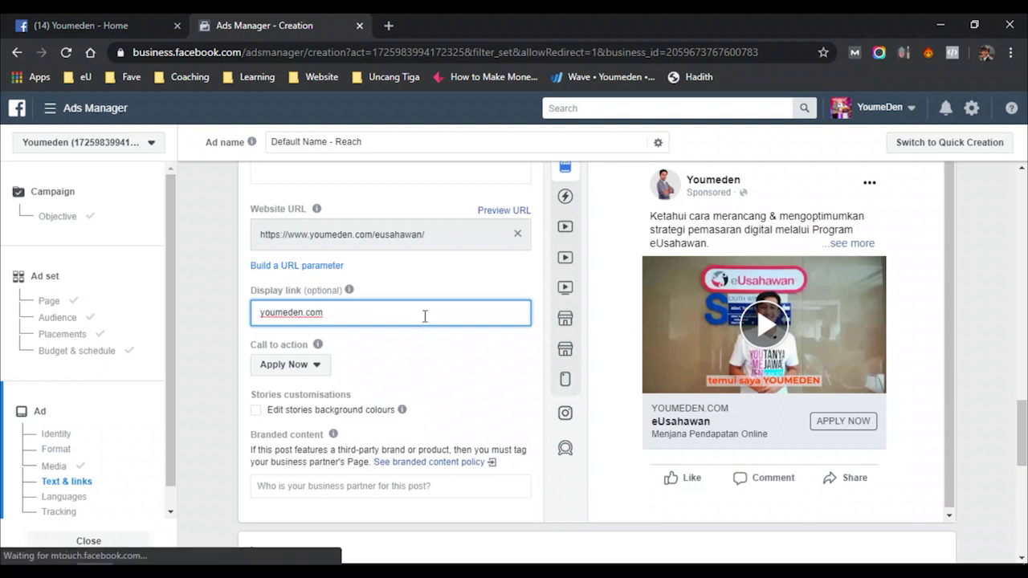
{"action": "key", "text": "Home"}
{"action": "type", "text": "www."}
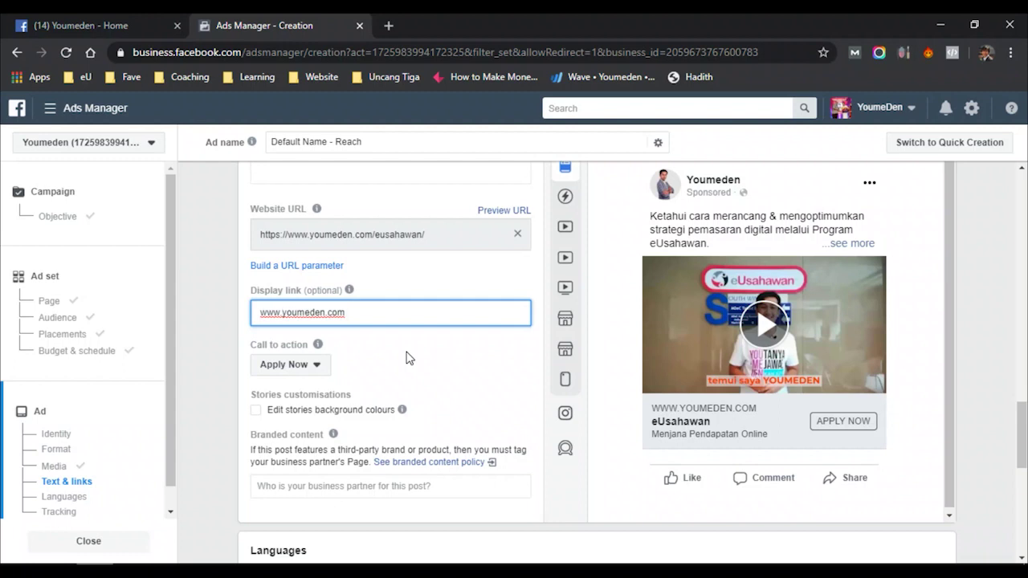
- Turn on Facebook pixel conversion tracking for the ad with the youmeden.com pixel
{"action": "scroll", "coordinate": [406, 358], "scroll_direction": "down", "scroll_amount": 1}
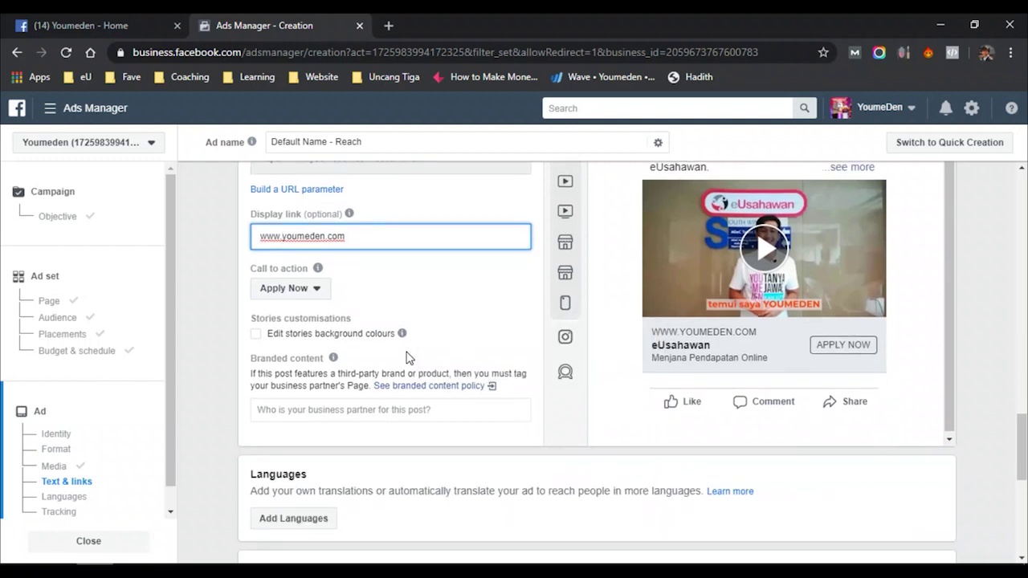
{"action": "scroll", "coordinate": [406, 357], "scroll_direction": "down", "scroll_amount": 4}
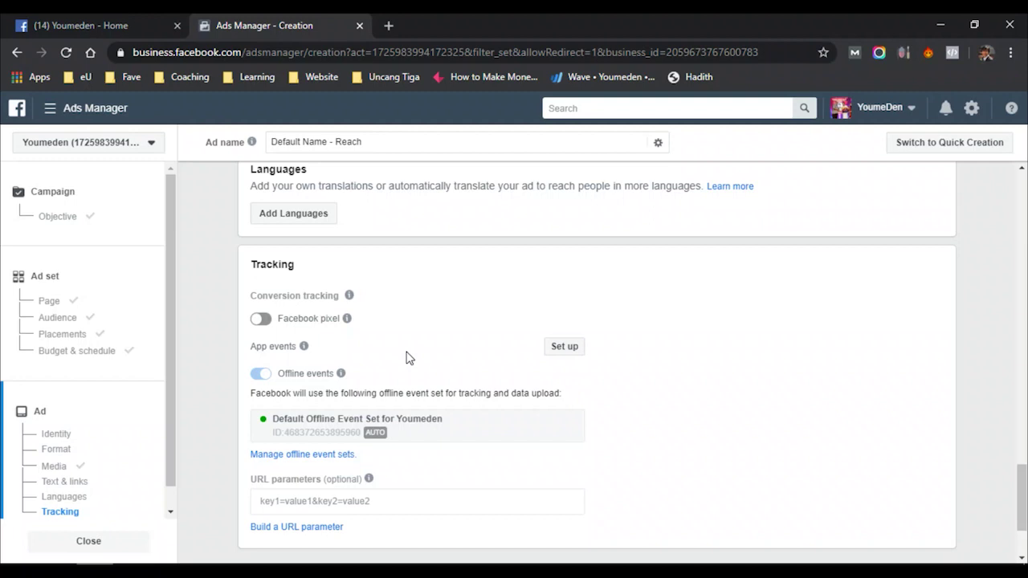
{"action": "left_click", "coordinate": [263, 320]}
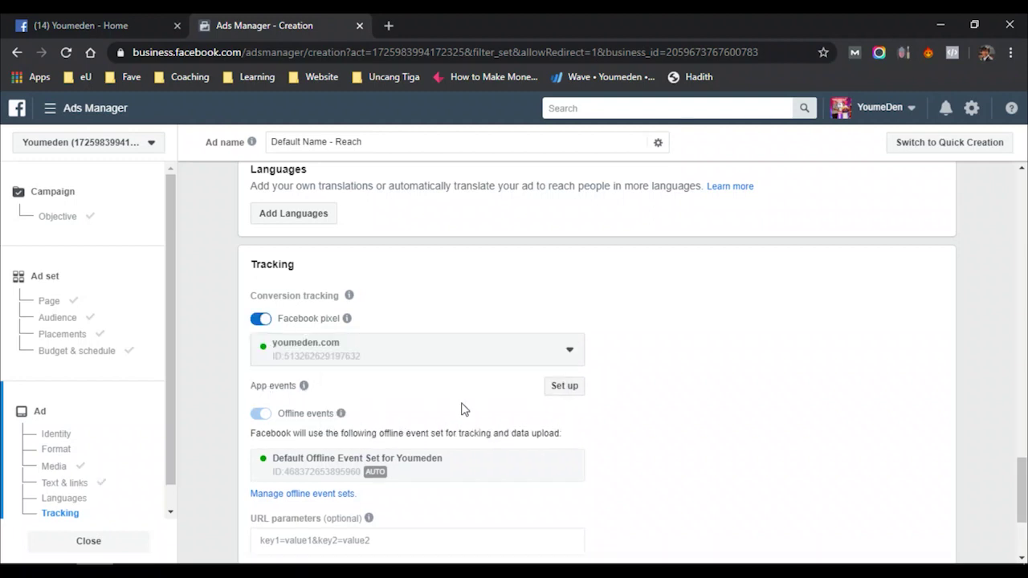
- Review the completed ad settings and examine the ad previews for Mobile News Feed, Instant Articles and Facebook in-stream video (mobile)
{"action": "scroll", "coordinate": [464, 409], "scroll_direction": "down", "scroll_amount": 2}
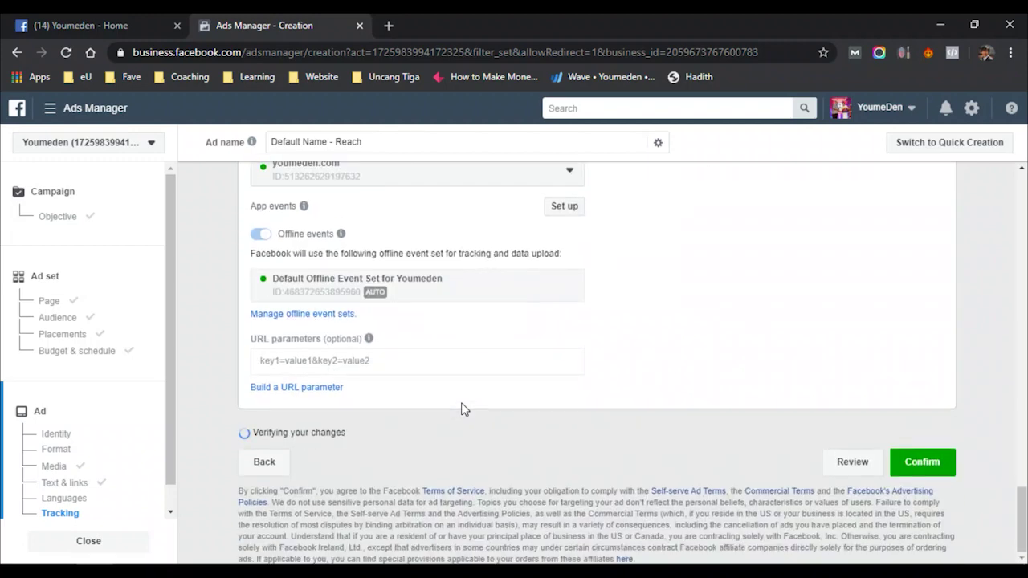
{"action": "scroll", "coordinate": [464, 410], "scroll_direction": "up", "scroll_amount": 10}
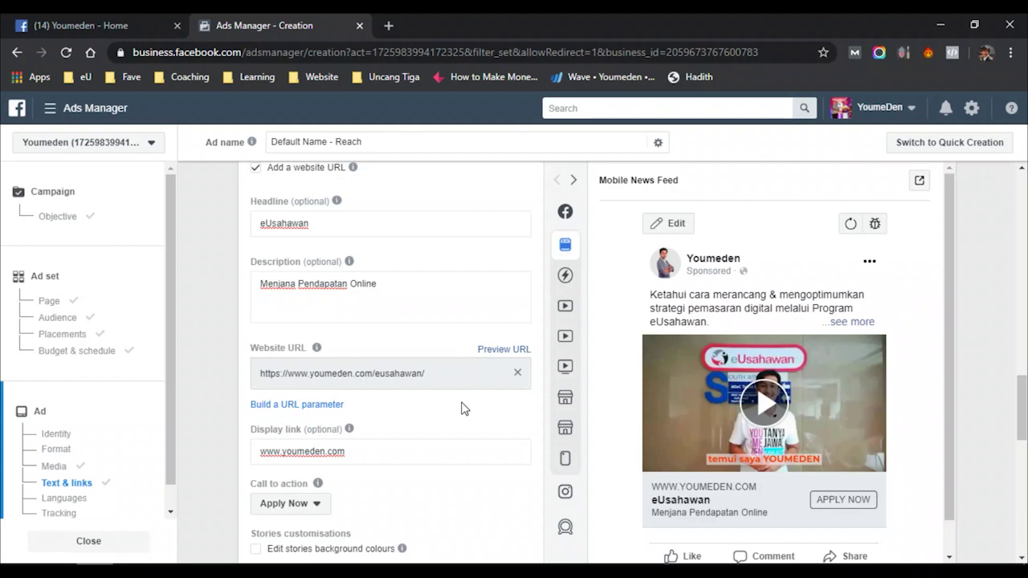
{"action": "scroll", "coordinate": [462, 409], "scroll_direction": "up", "scroll_amount": 5}
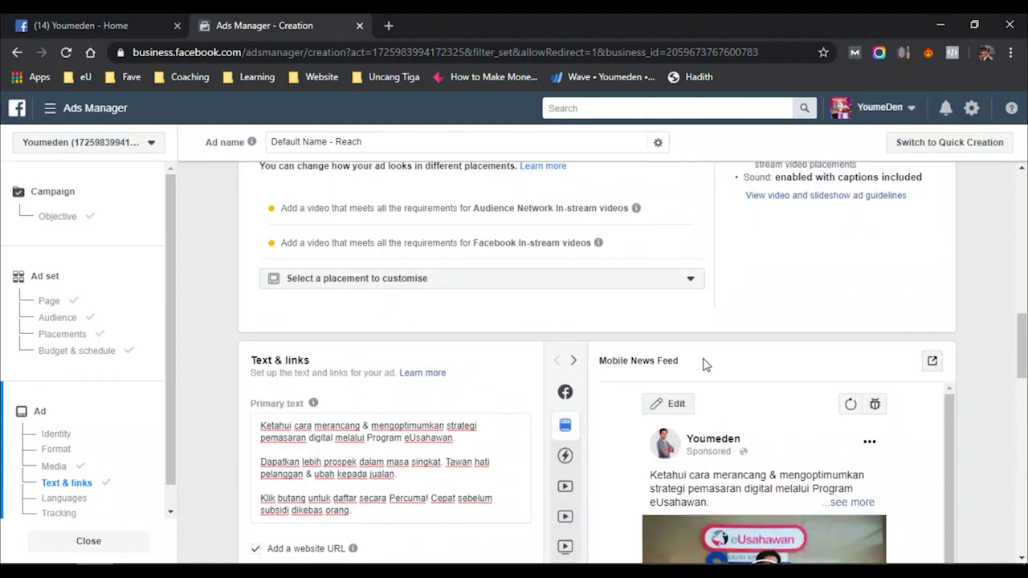
{"action": "scroll", "coordinate": [705, 365], "scroll_direction": "down", "scroll_amount": 1}
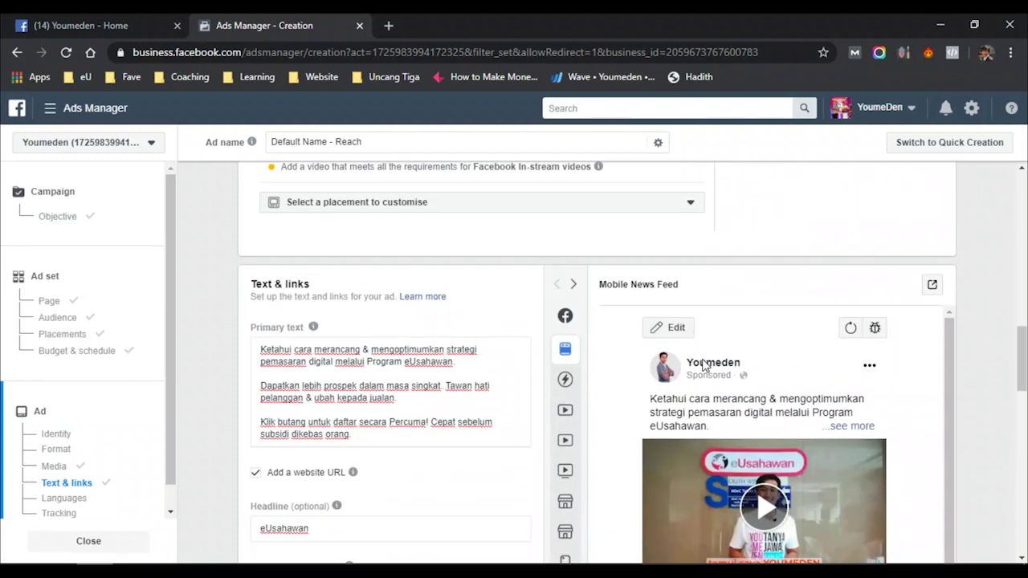
{"action": "left_click", "coordinate": [575, 285]}
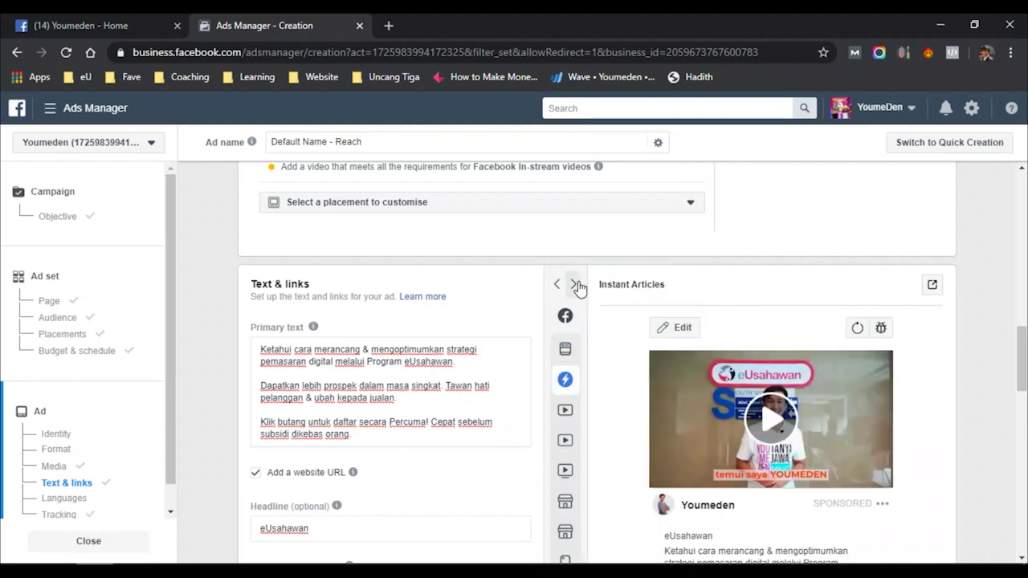
{"action": "scroll", "coordinate": [677, 361], "scroll_direction": "up", "scroll_amount": 3}
{"action": "scroll", "coordinate": [902, 302], "scroll_direction": "down", "scroll_amount": 5}
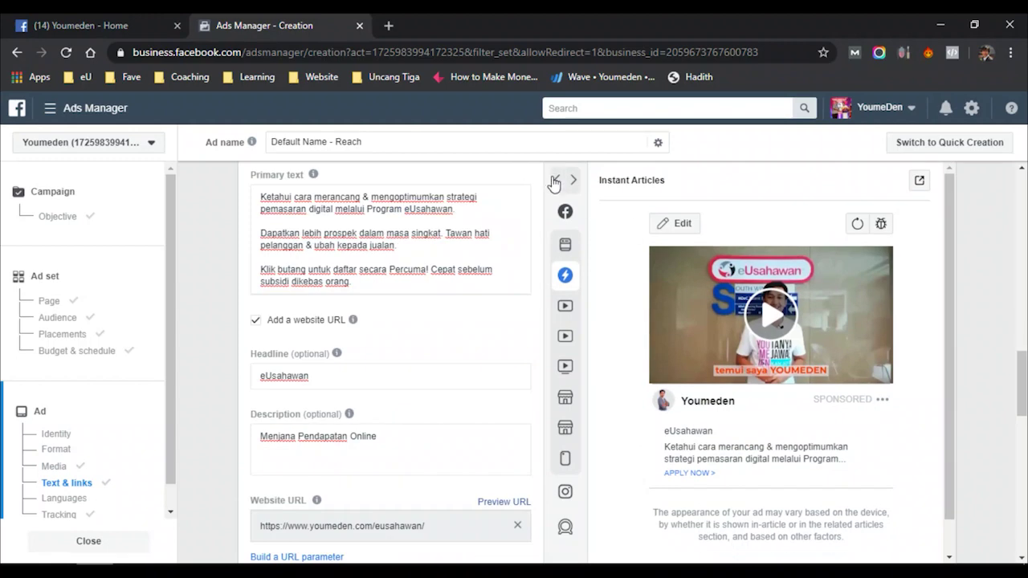
{"action": "left_click", "coordinate": [573, 182]}
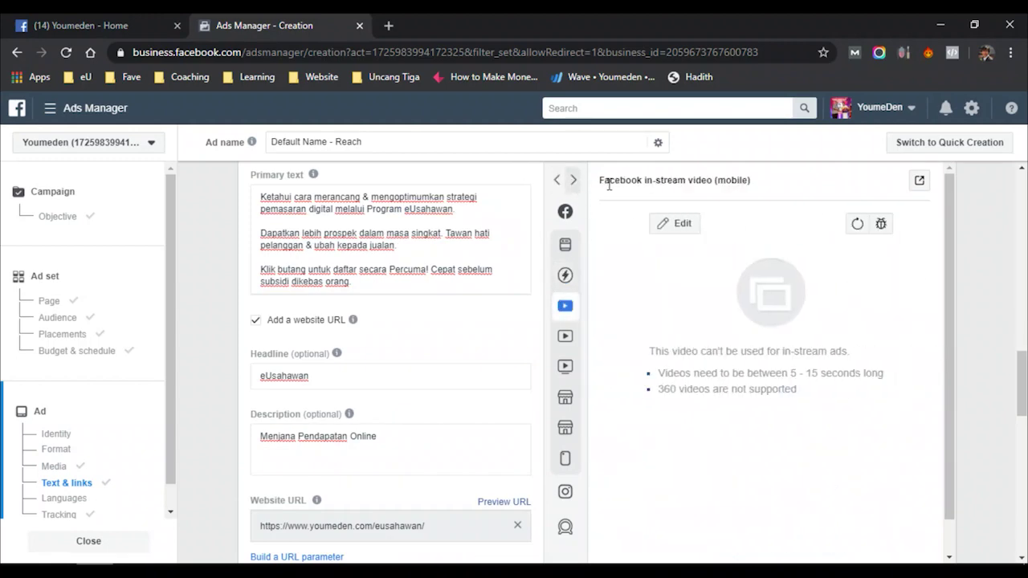
- Examine the ad previews for Facebook video feeds, Facebook Watch feed, Mobile Marketplace feed, Marketplace Category Feed & Details Page and Facebook stories
{"action": "left_click", "coordinate": [573, 182]}
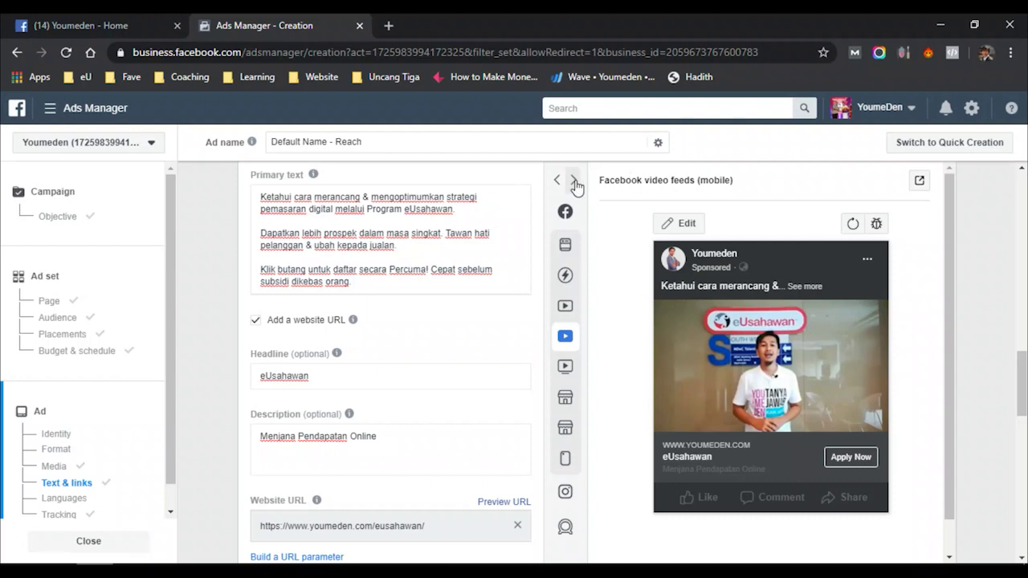
{"action": "left_click", "coordinate": [573, 182]}
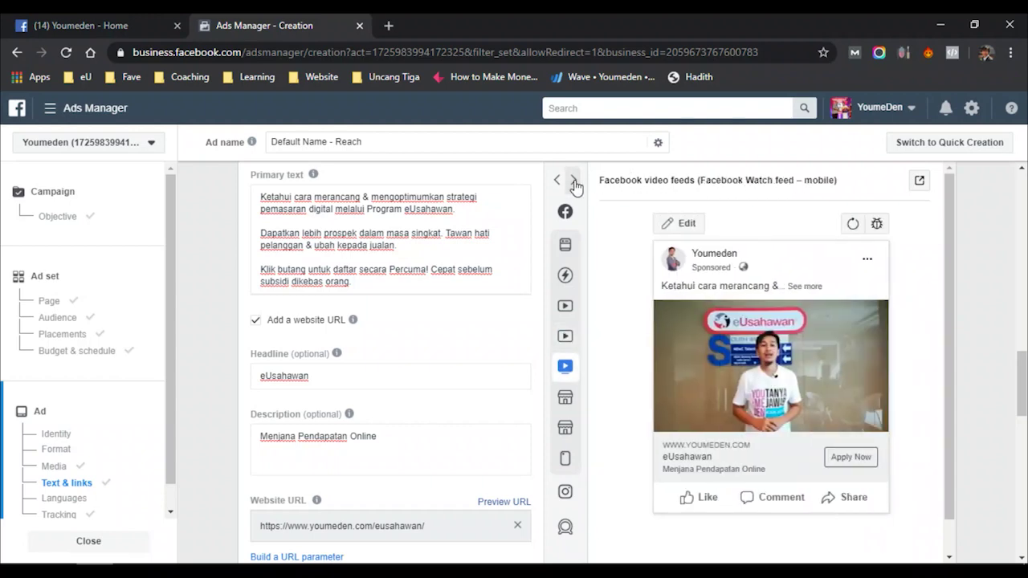
{"action": "left_click", "coordinate": [573, 182]}
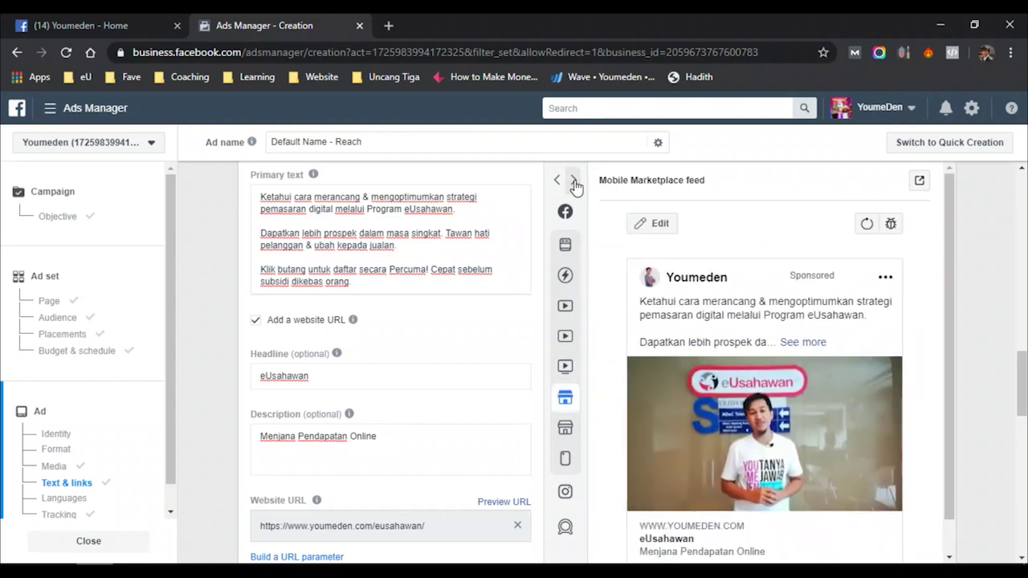
{"action": "left_click", "coordinate": [573, 182]}
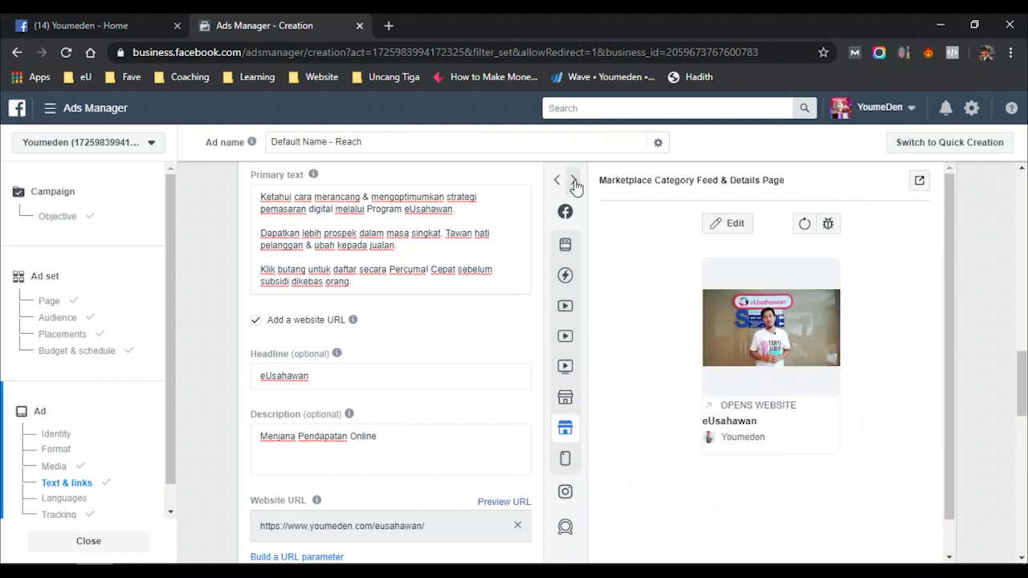
{"action": "left_click", "coordinate": [573, 182]}
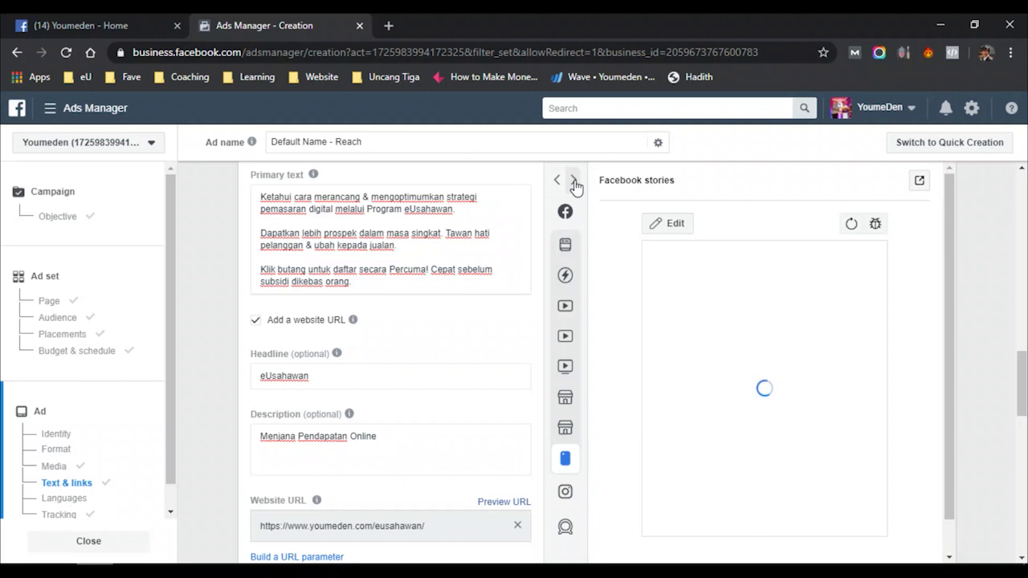
- Examine the ad previews for Instagram feed, Instagram stories, Instagram Explore feed and Instagram Explore video
{"action": "left_click", "coordinate": [574, 181]}
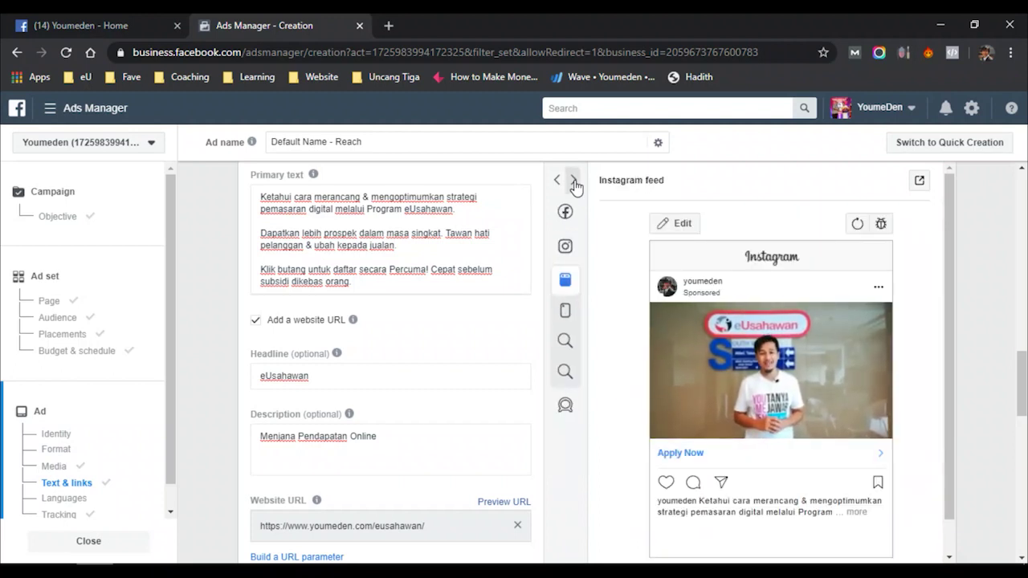
{"action": "left_click", "coordinate": [573, 181]}
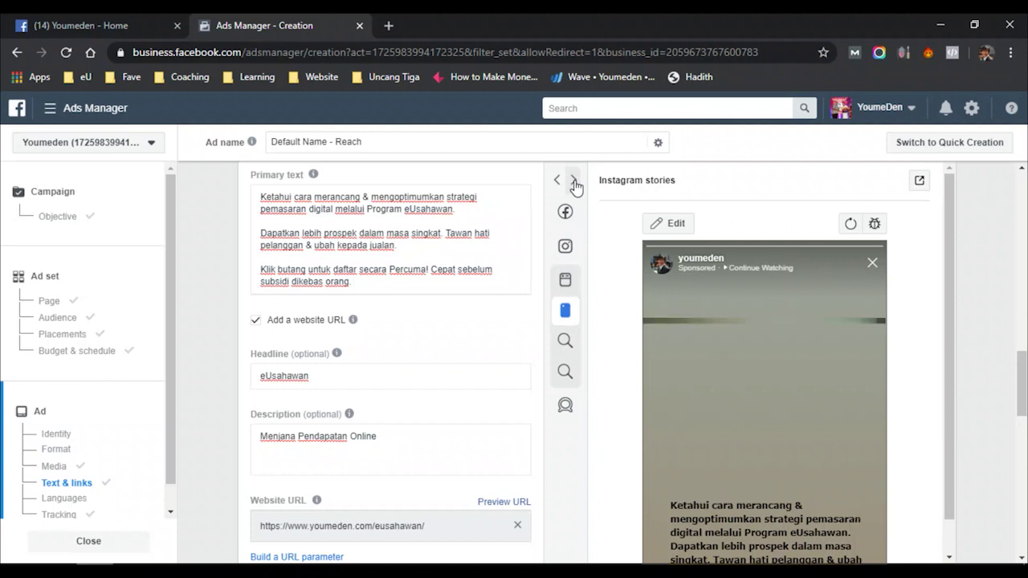
{"action": "left_click", "coordinate": [574, 181]}
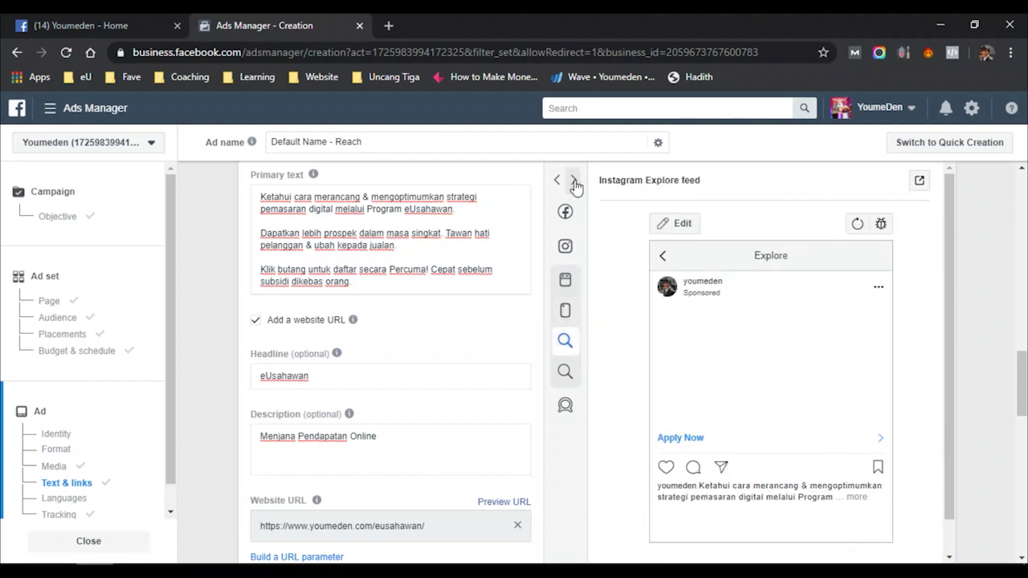
{"action": "left_click", "coordinate": [573, 182]}
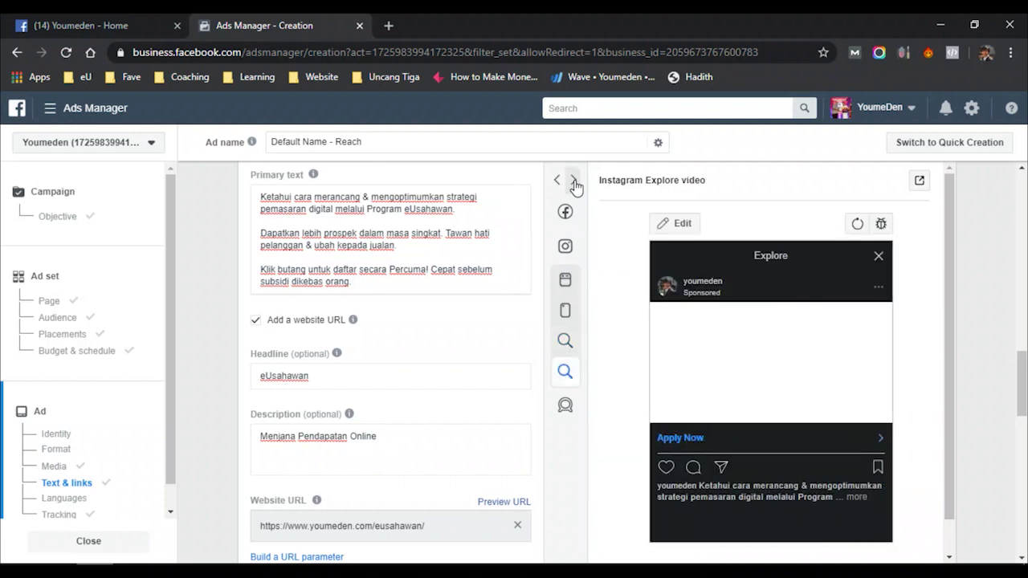
- Examine the Audience Network ad previews for interstitial, medium rectangle, native, banner and in-stream video
{"action": "left_click", "coordinate": [574, 182]}
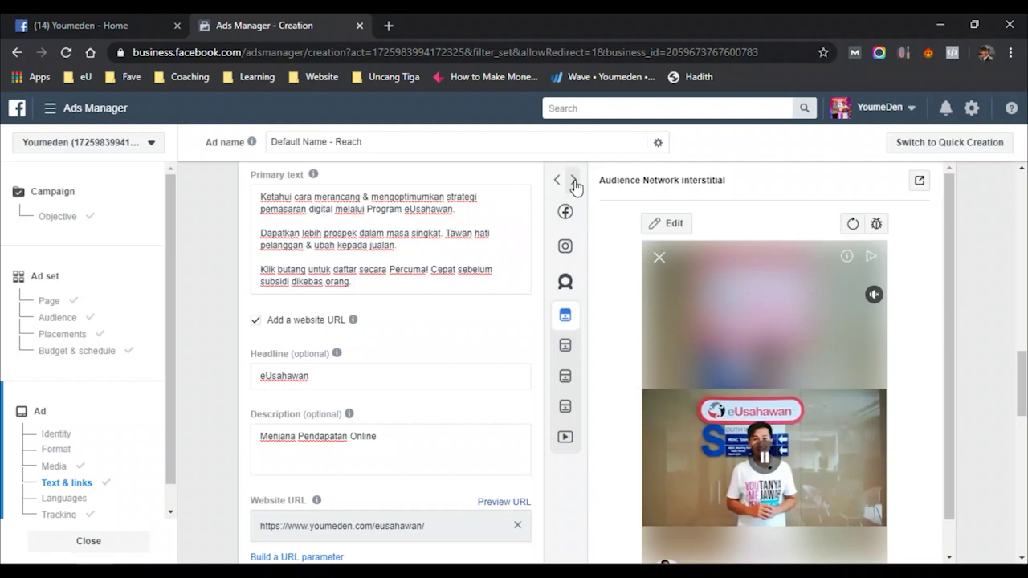
{"action": "left_click", "coordinate": [573, 182]}
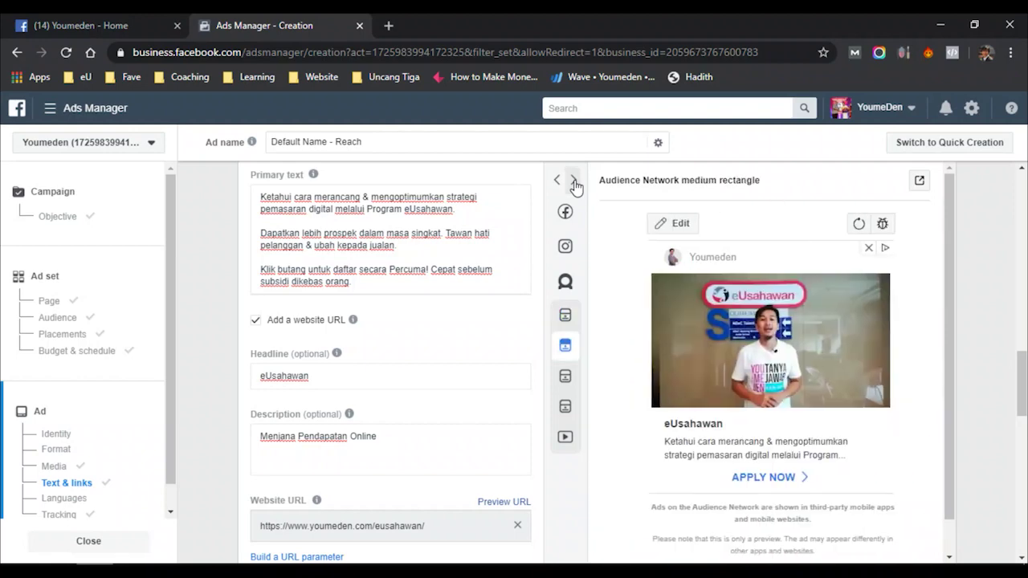
{"action": "left_click", "coordinate": [574, 181]}
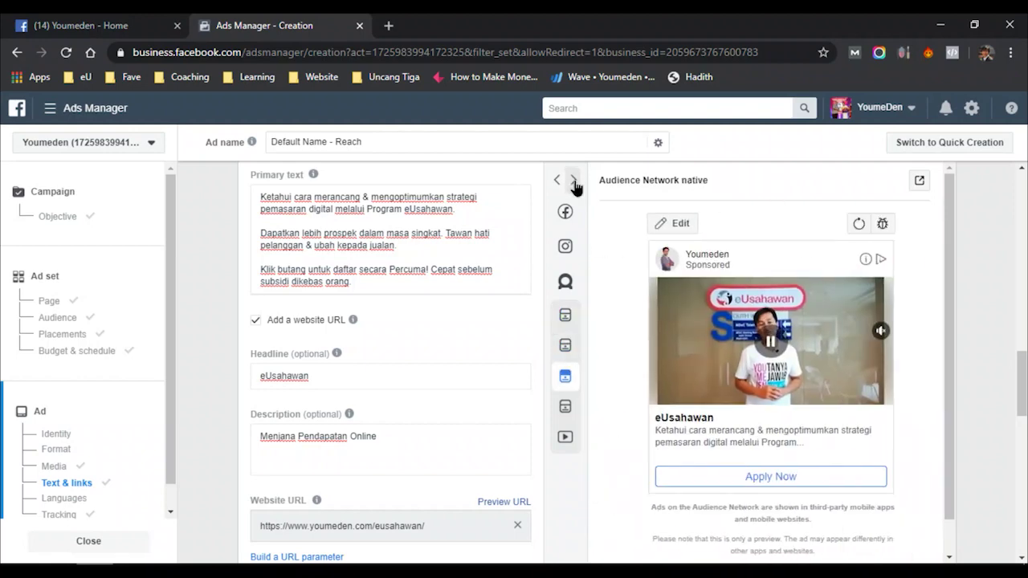
{"action": "left_click", "coordinate": [573, 181]}
{"action": "left_click", "coordinate": [573, 181]}
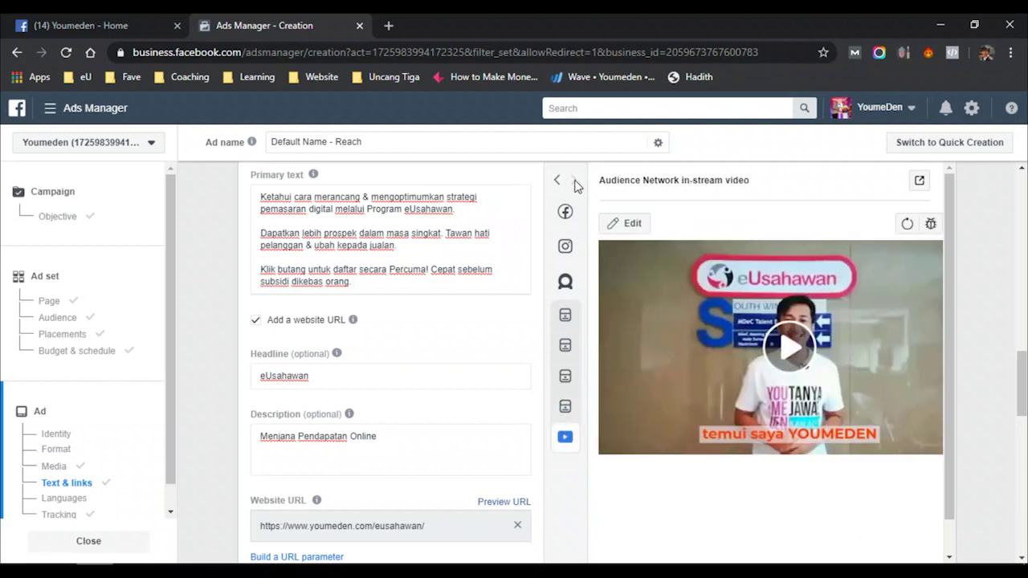
- Return the ad preview to the Facebook Mobile News Feed placement
{"action": "mouse_move", "coordinate": [566, 200]}
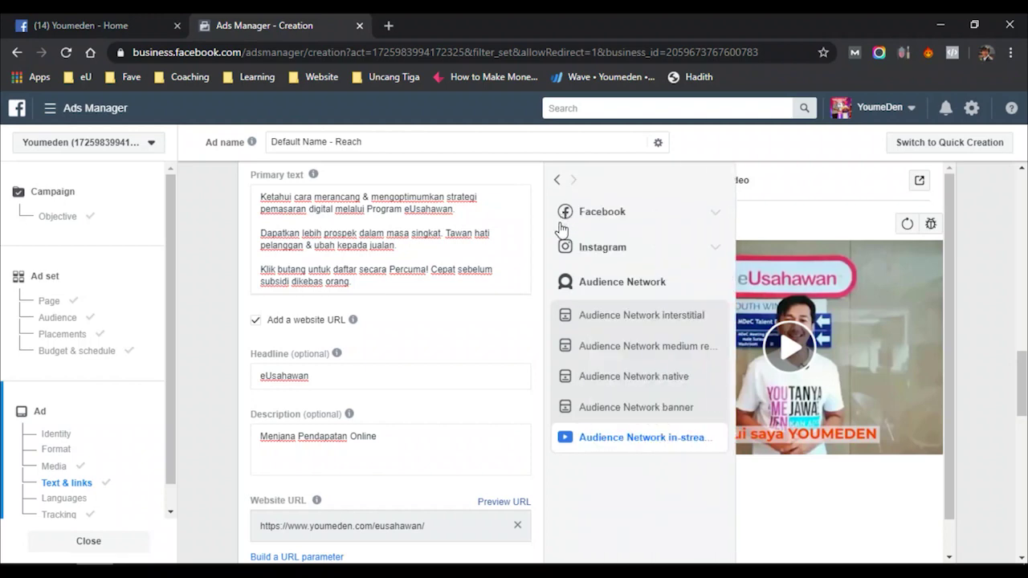
{"action": "left_click", "coordinate": [603, 221]}
{"action": "left_click", "coordinate": [608, 253]}
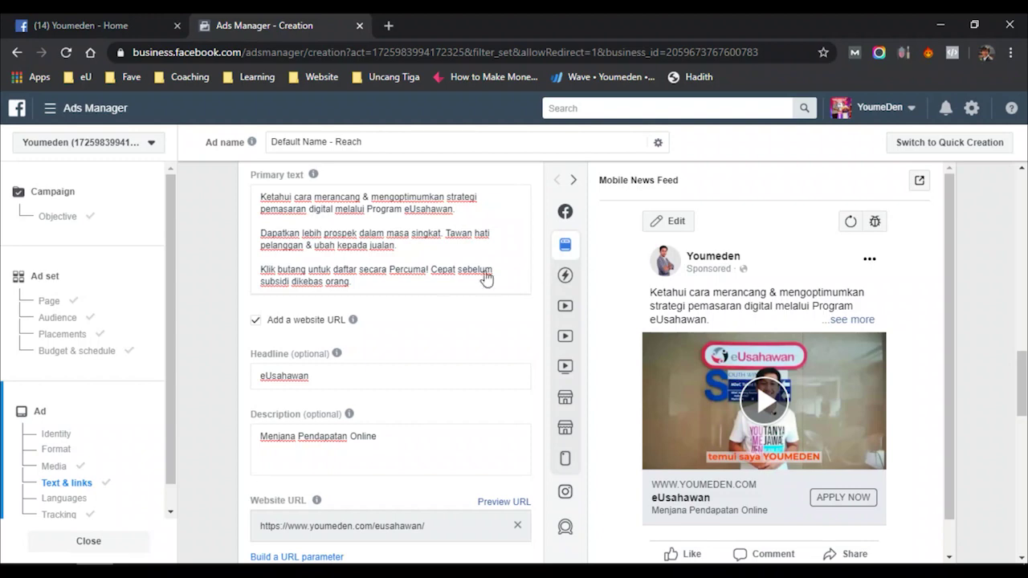
- Check the remaining link, language and tracking settings and confirm the ad to submit it
{"action": "scroll", "coordinate": [439, 281], "scroll_direction": "down", "scroll_amount": 4}
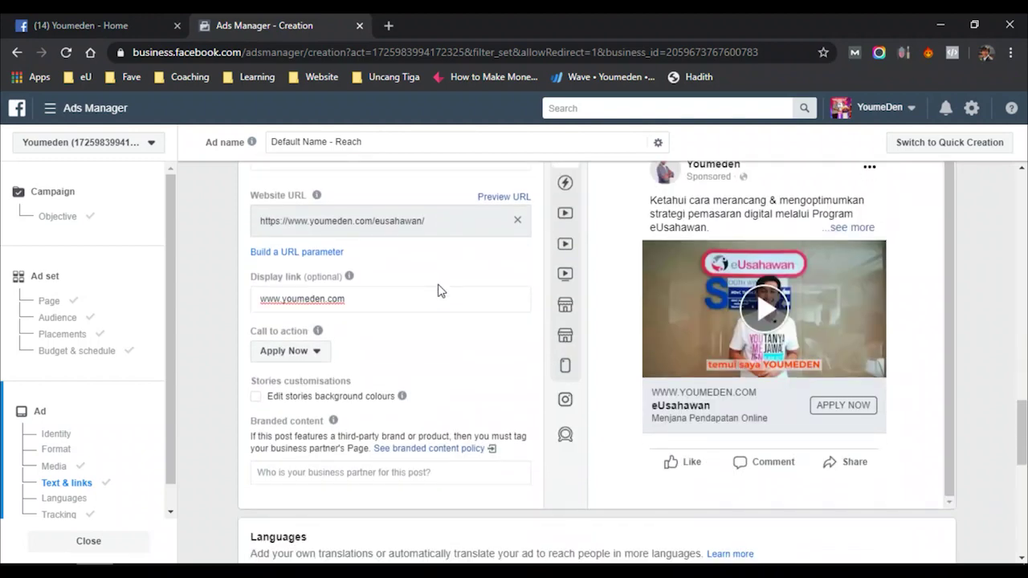
{"action": "scroll", "coordinate": [438, 290], "scroll_direction": "down", "scroll_amount": 6}
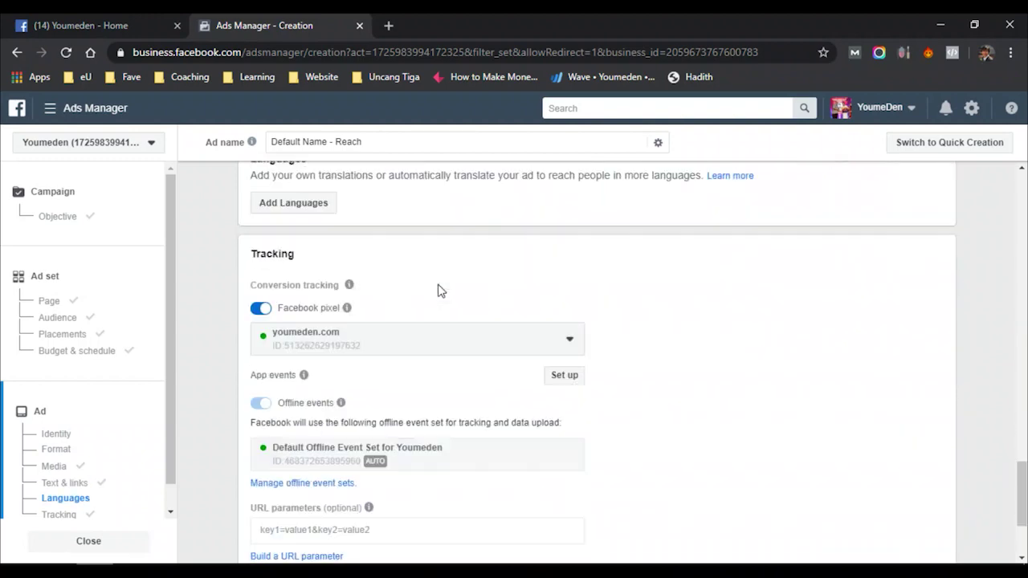
{"action": "scroll", "coordinate": [910, 489], "scroll_direction": "down", "scroll_amount": 1}
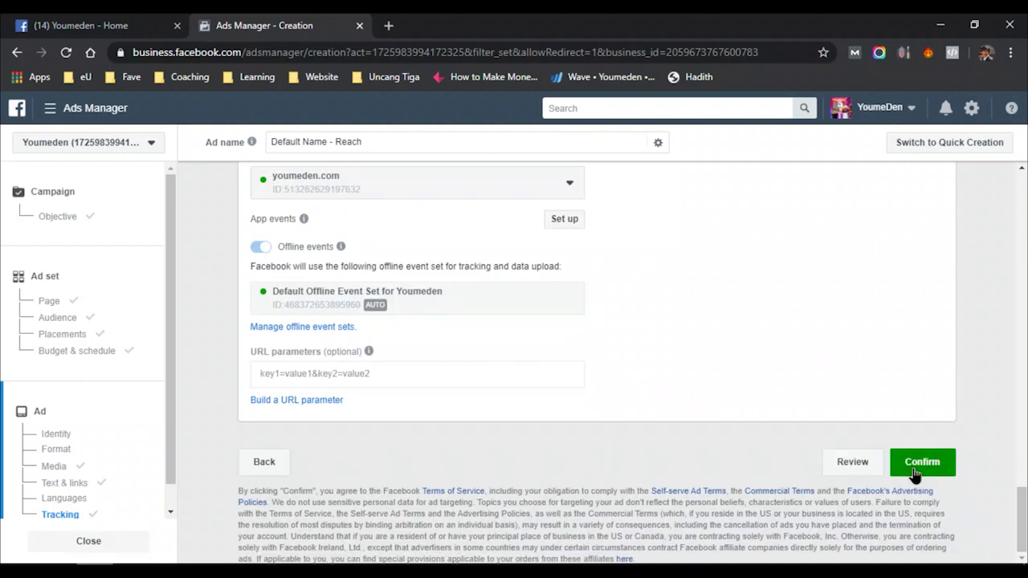
{"action": "left_click", "coordinate": [916, 463]}
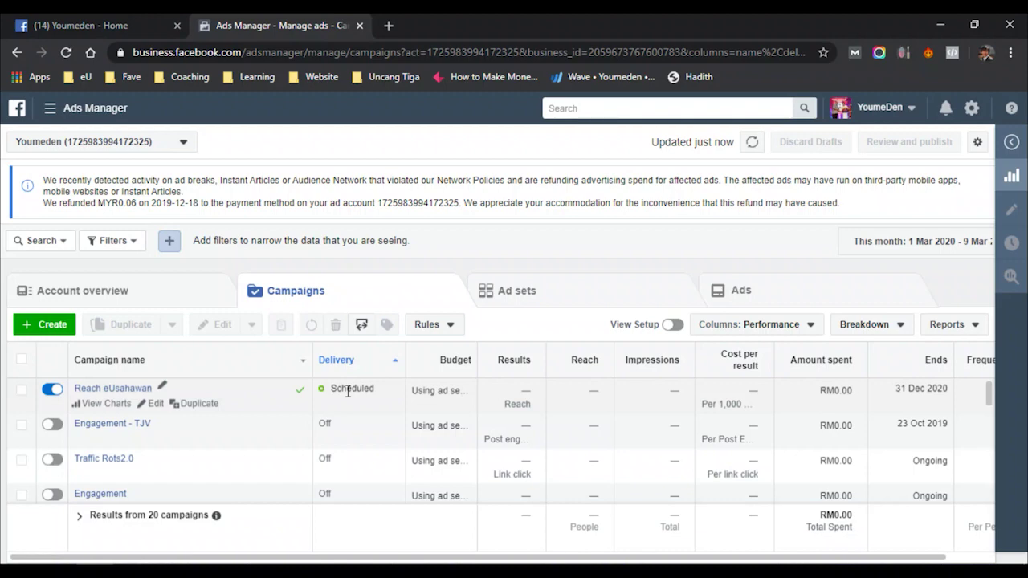
- Open the Reach eUsahawan campaign and its 18-40 ad set, and examine the ad's delivery and performance columns
{"action": "scroll", "coordinate": [349, 391], "scroll_direction": "down", "scroll_amount": 3}
{"action": "scroll", "coordinate": [351, 392], "scroll_direction": "up", "scroll_amount": 3}
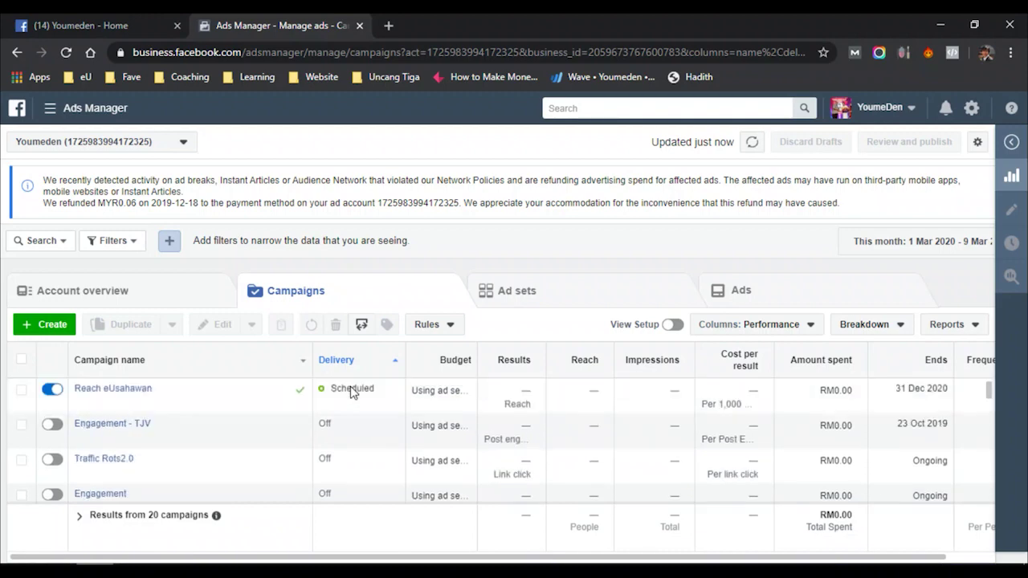
{"action": "left_click", "coordinate": [125, 390]}
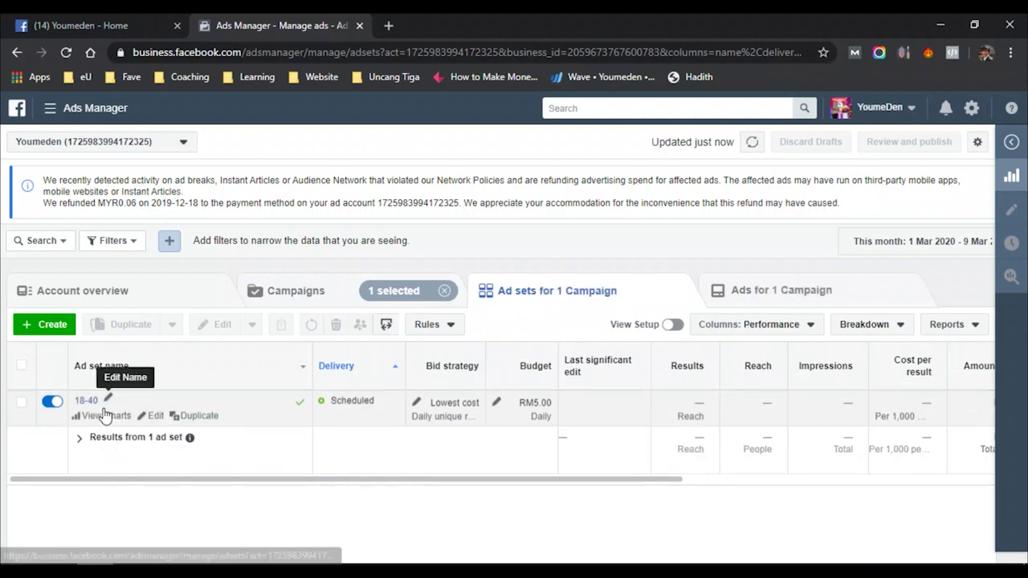
{"action": "left_click", "coordinate": [86, 401]}
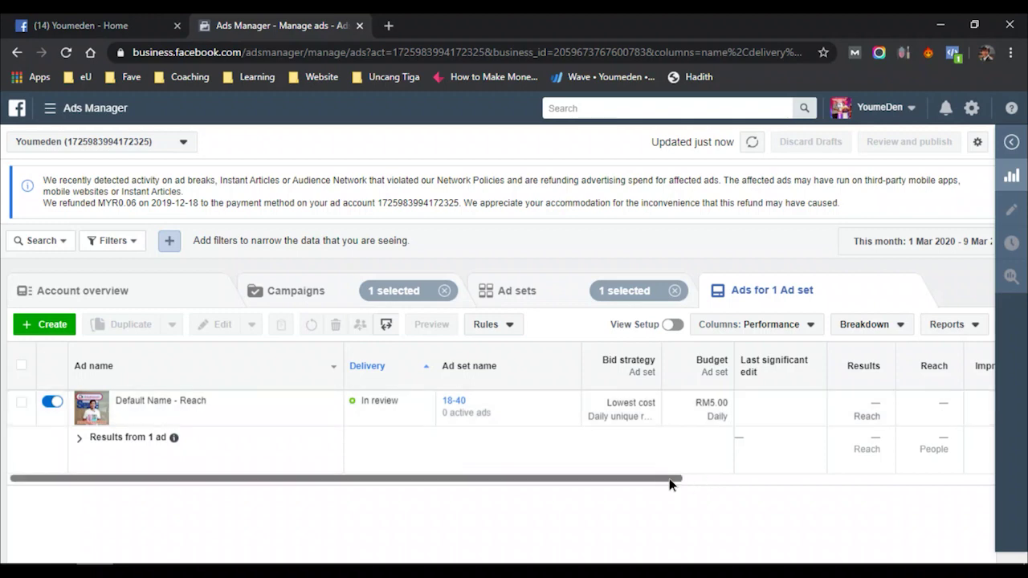
{"action": "left_click_drag", "start_coordinate": [672, 480], "coordinate": [1026, 450]}
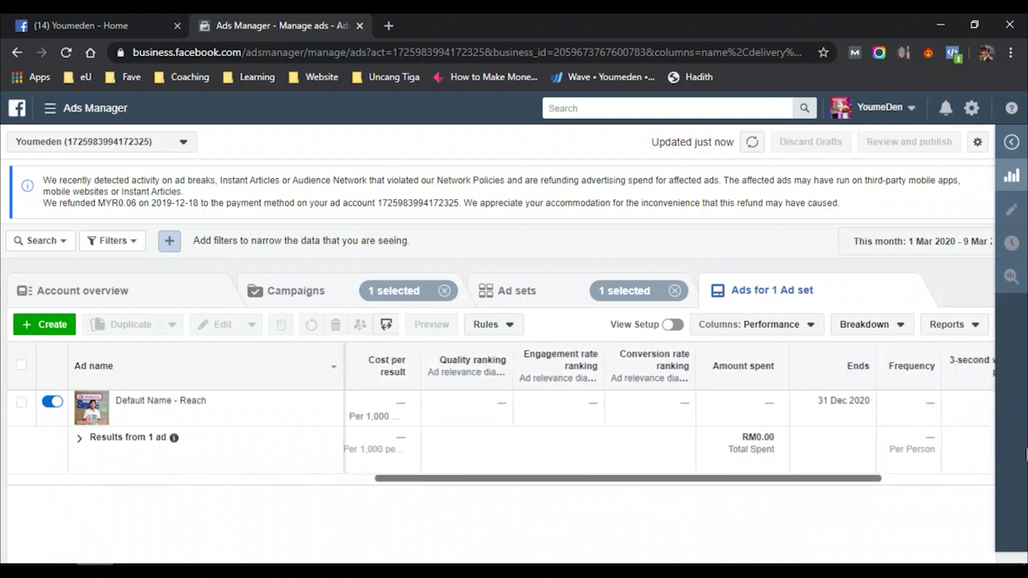